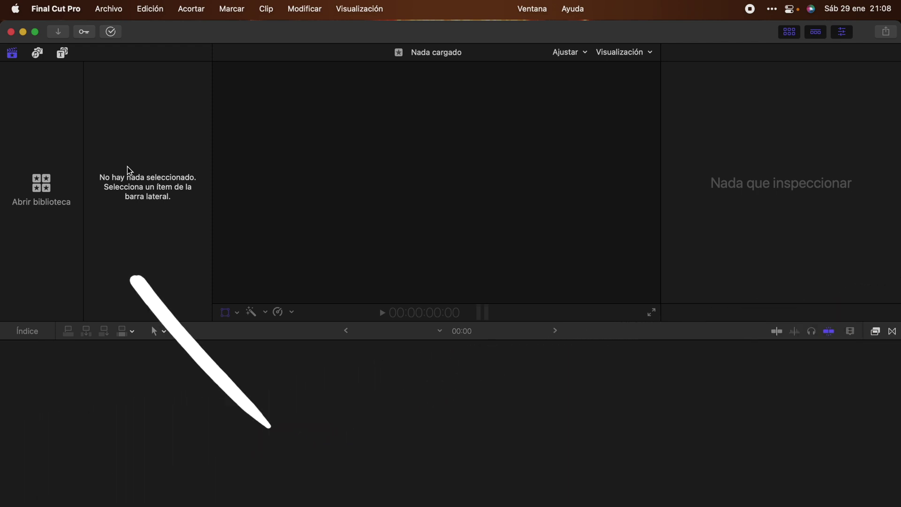
Create a new library named "Sin título 1" and save it in the Escritorio folder
{"action": "left_click", "coordinate": [44, 182]}
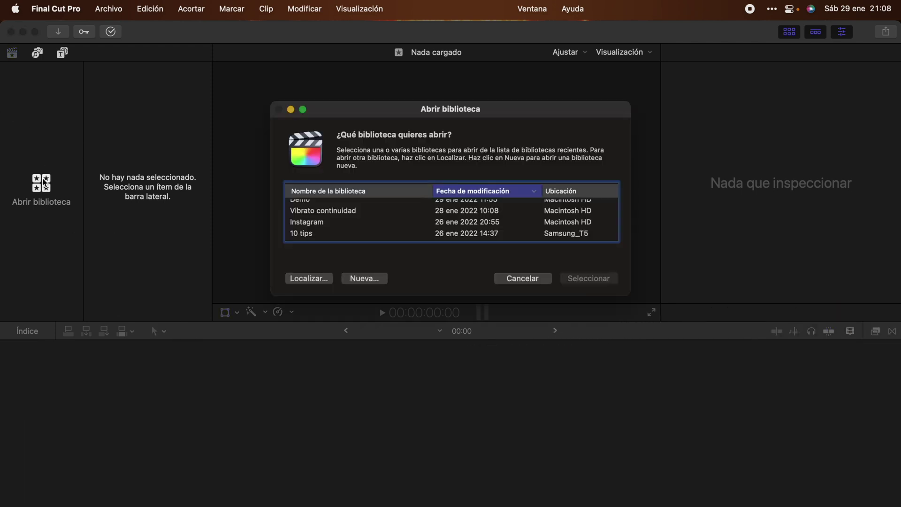
{"action": "left_click", "coordinate": [522, 278]}
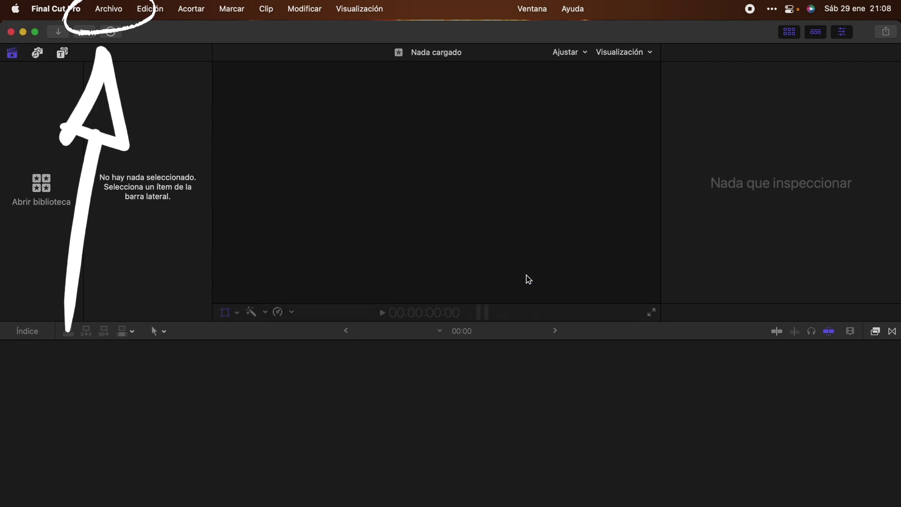
{"action": "left_click", "coordinate": [108, 11]}
{"action": "mouse_move", "coordinate": [149, 32]}
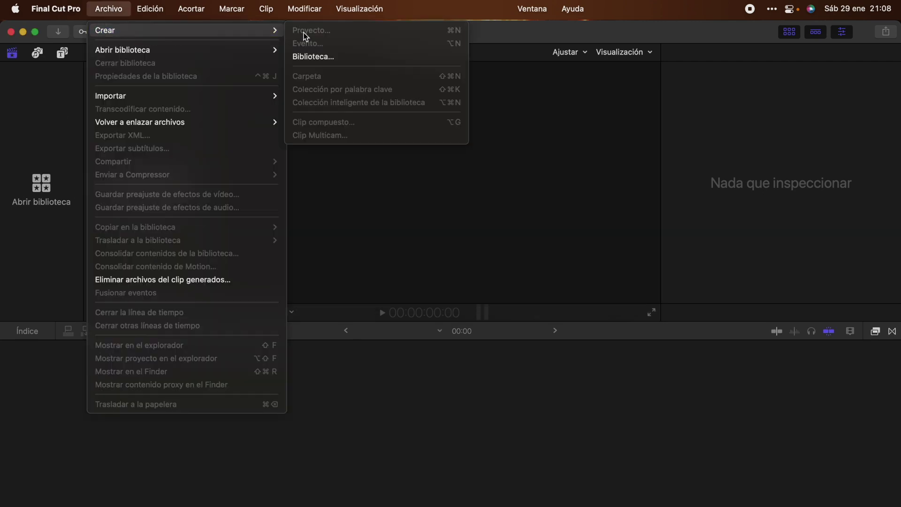
{"action": "left_click", "coordinate": [327, 56]}
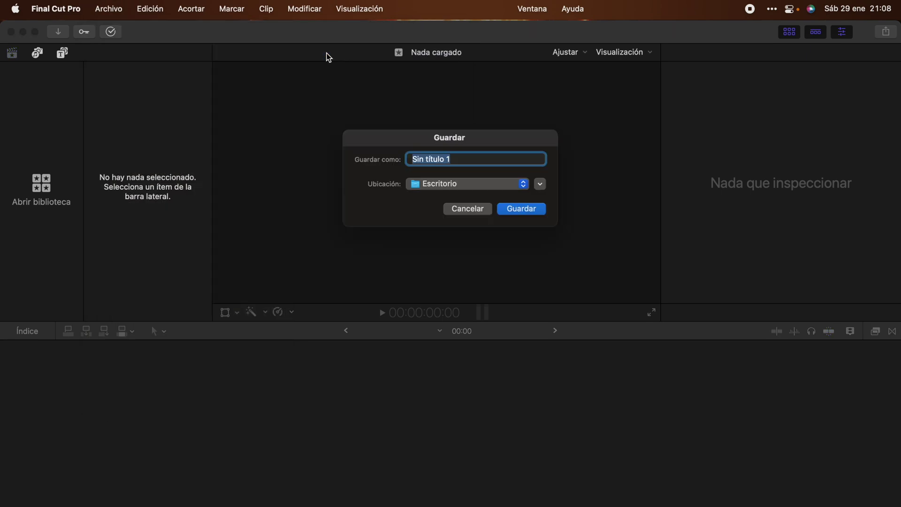
{"action": "left_click", "coordinate": [465, 161]}
{"action": "left_click", "coordinate": [517, 209]}
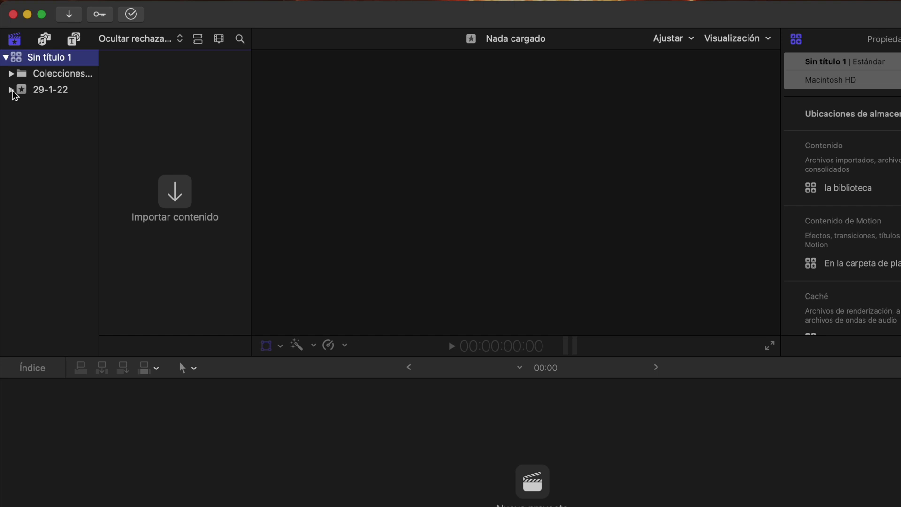
Add two events named "Playa" and "Museo" to the Sin título 1 library
{"action": "key", "text": "alt+n"}
{"action": "type", "text": "Playa"}
{"action": "key", "text": "Return"}
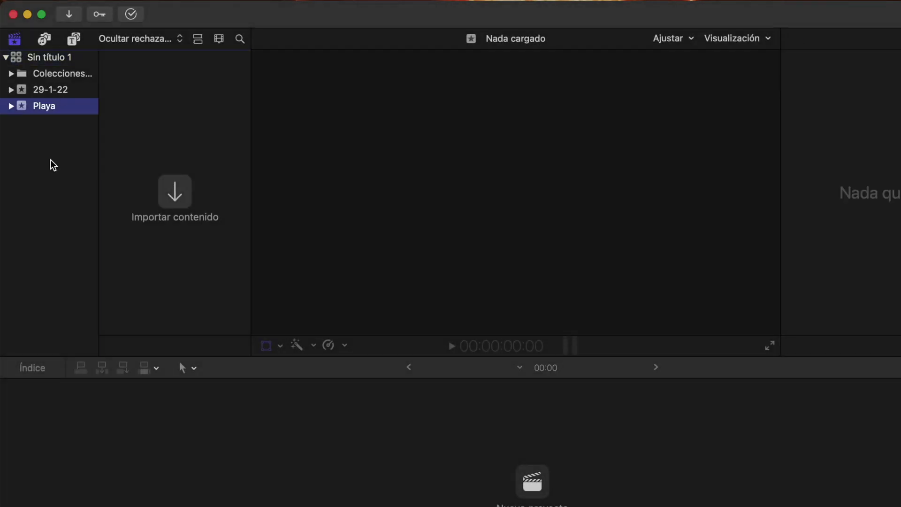
{"action": "key", "text": "alt+n"}
{"action": "type", "text": "Museo"}
{"action": "key", "text": "Return"}
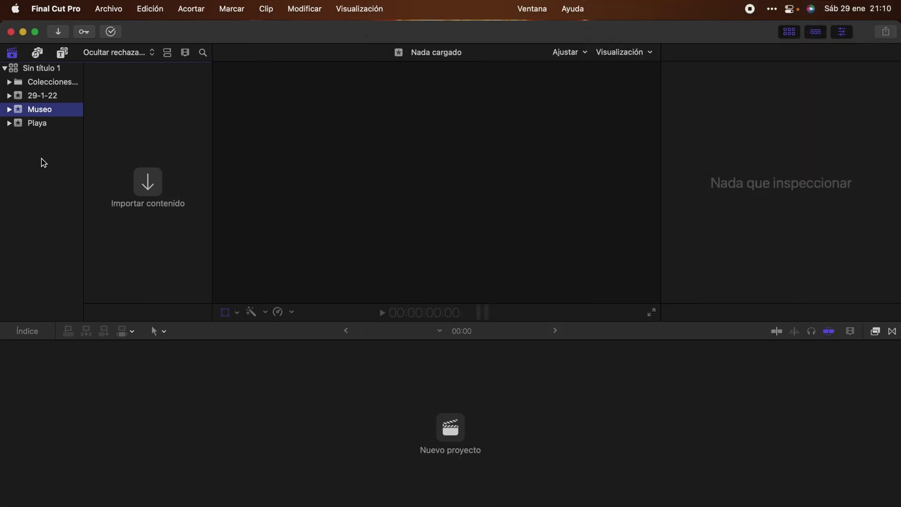
{"action": "left_click", "coordinate": [112, 7]}
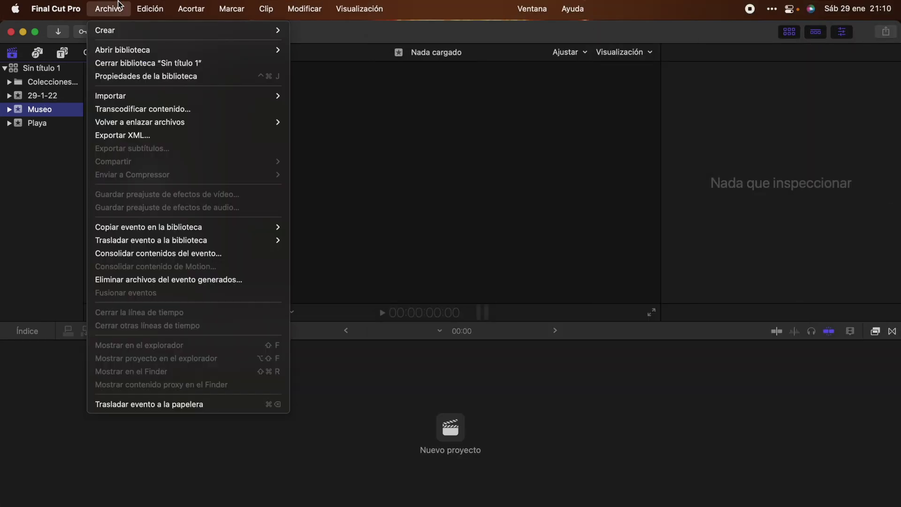
{"action": "mouse_move", "coordinate": [128, 36]}
{"action": "mouse_move", "coordinate": [128, 17]}
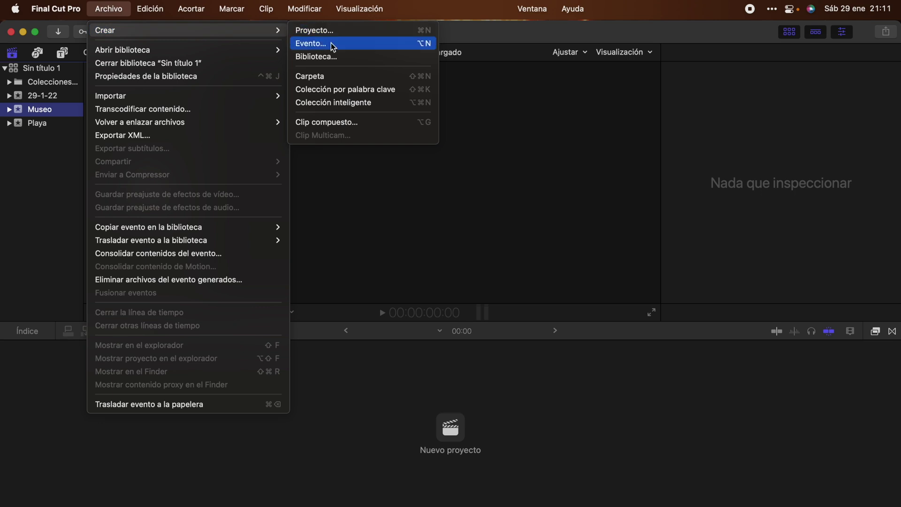
{"action": "left_click", "coordinate": [331, 42]}
{"action": "left_click", "coordinate": [540, 311]}
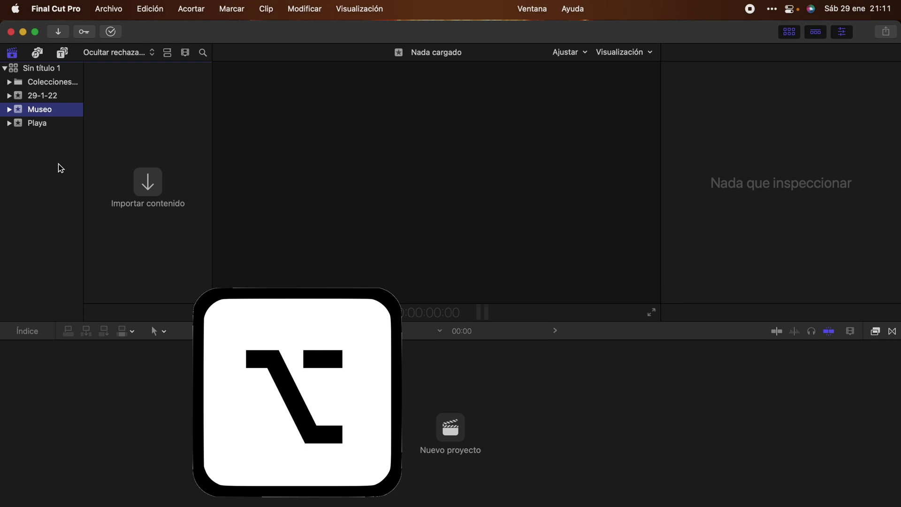
Add an event named "Parque" to the Sin título 1 library
{"action": "key", "text": "alt+n"}
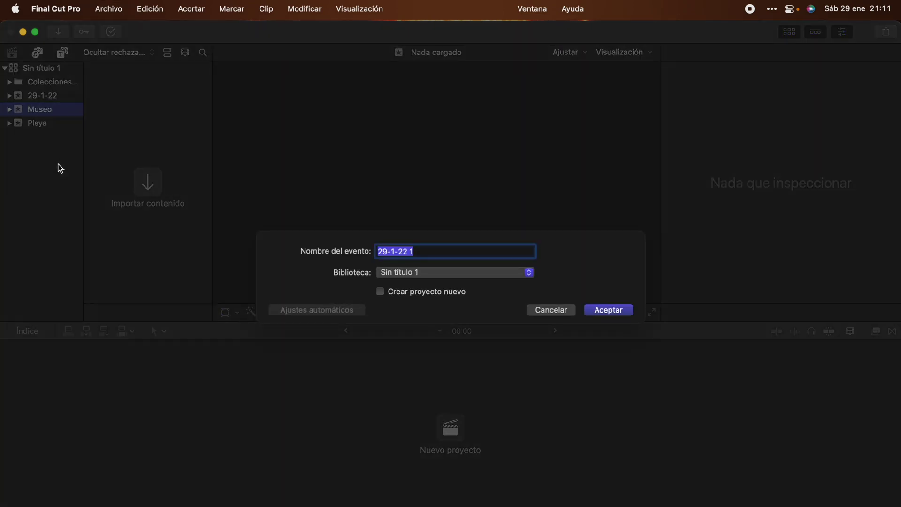
{"action": "type", "text": "Parque"}
{"action": "key", "text": "Return"}
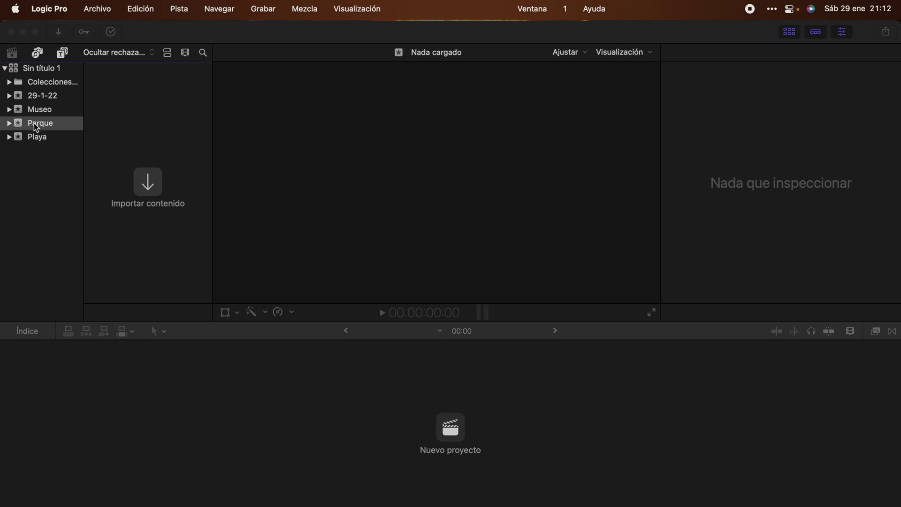
Start a new project, name it "Demo" and assign it to the Parque event
{"action": "left_click", "coordinate": [43, 109]}
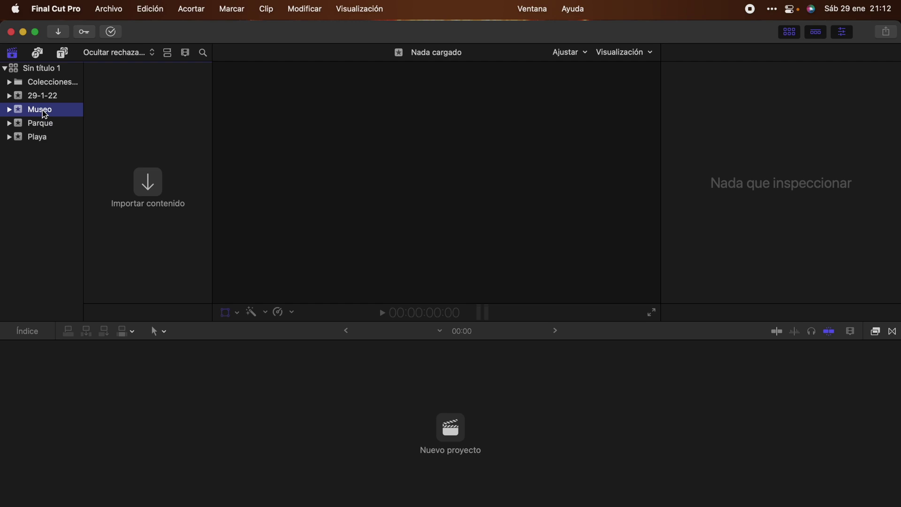
{"action": "left_click", "coordinate": [101, 11]}
{"action": "mouse_move", "coordinate": [131, 30]}
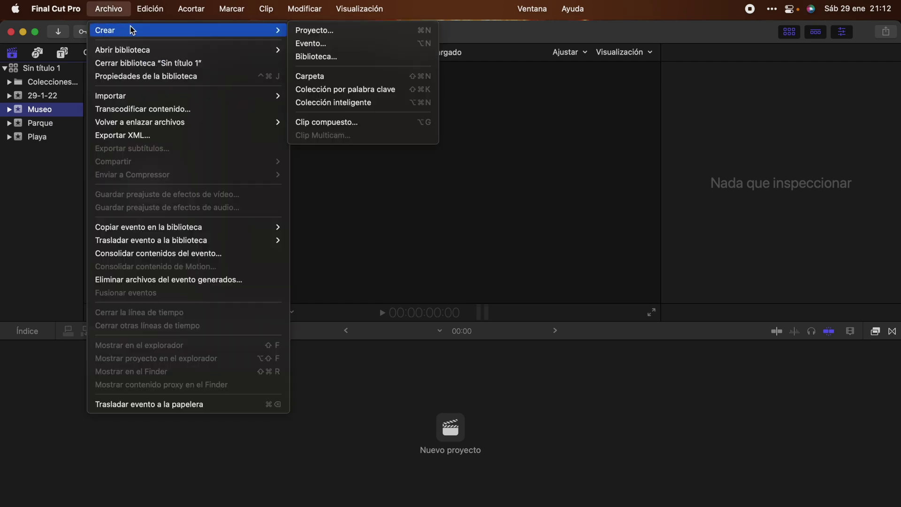
{"action": "left_click", "coordinate": [332, 32]}
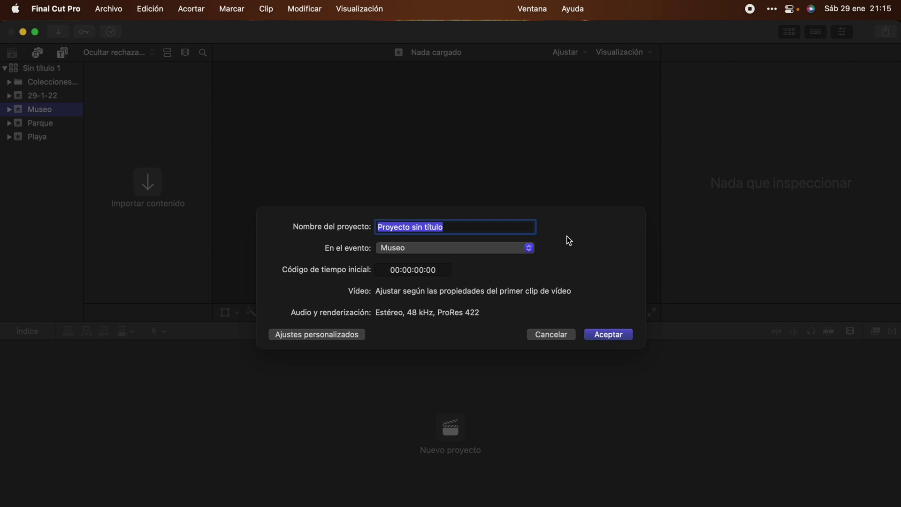
{"action": "triple_click", "coordinate": [453, 229]}
{"action": "type", "text": "Demo"}
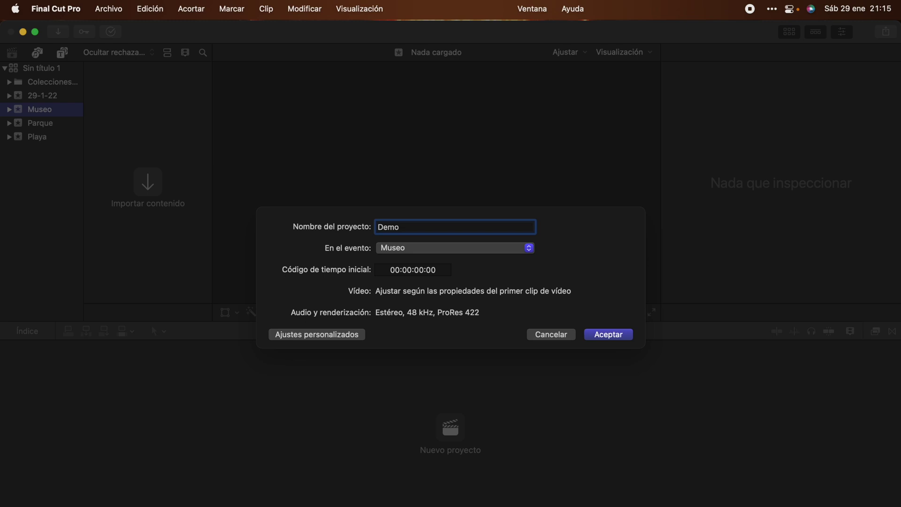
{"action": "left_click", "coordinate": [443, 255]}
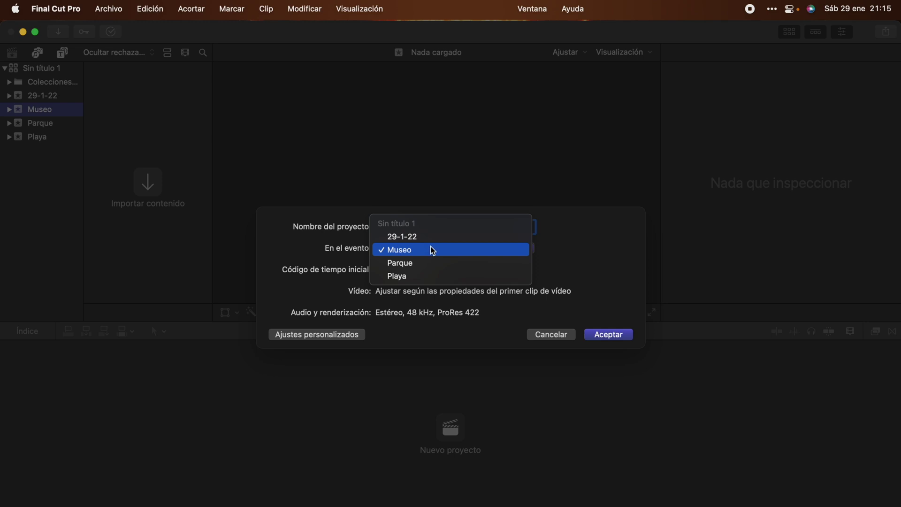
{"action": "left_click", "coordinate": [411, 263]}
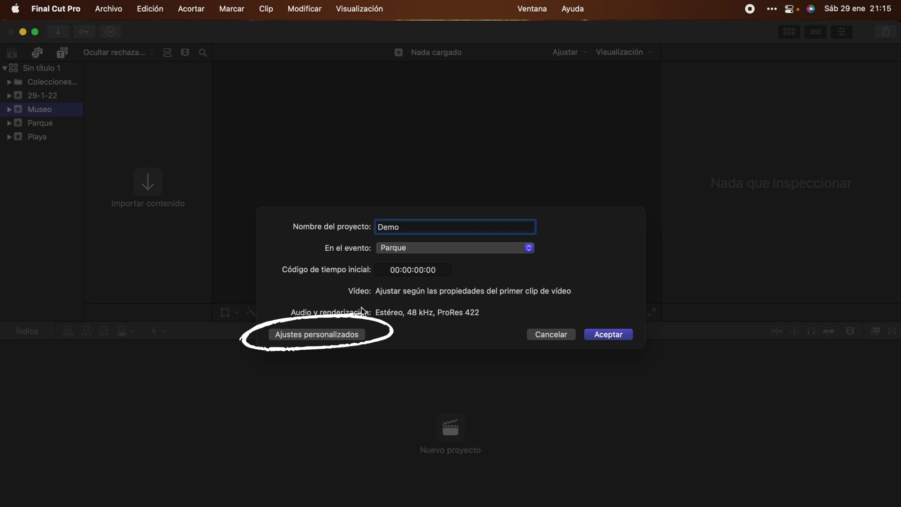
Check the custom video format, resolution and frame rate options, and create the Demo project with automatic settings
{"action": "left_click", "coordinate": [315, 335]}
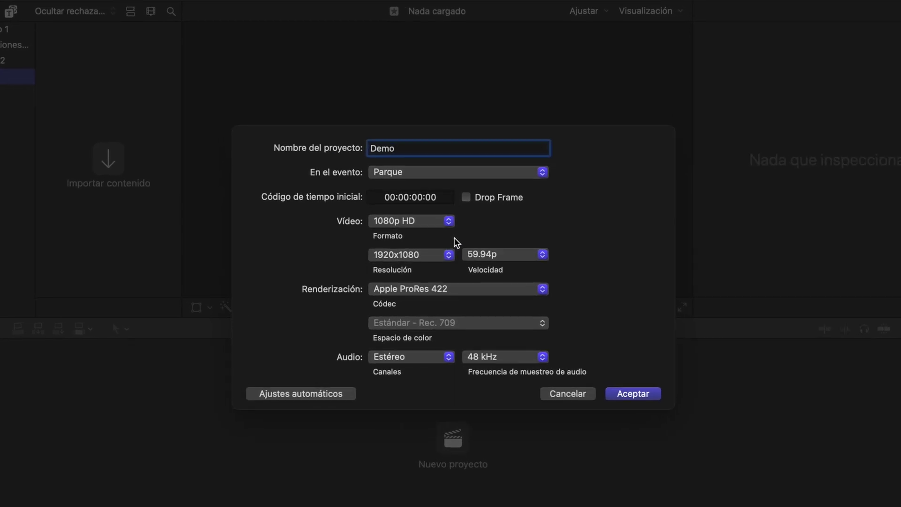
{"action": "left_click", "coordinate": [449, 216]}
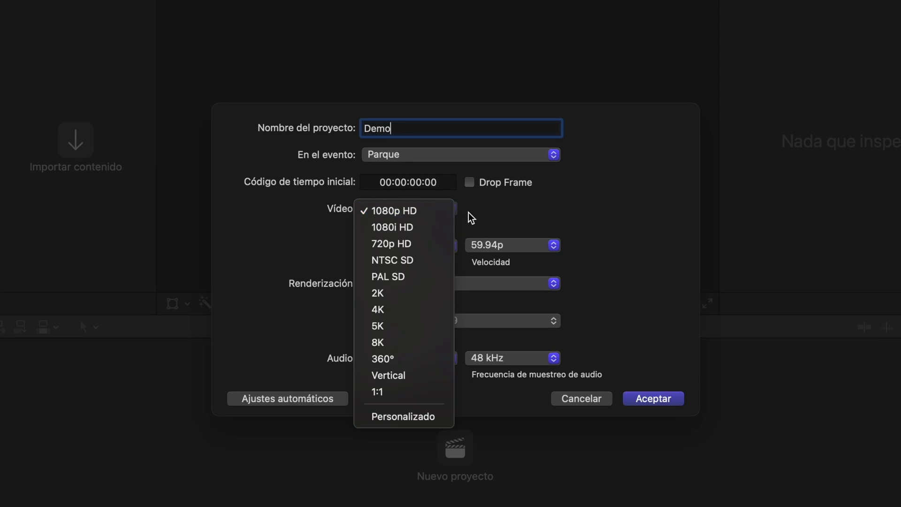
{"action": "left_click", "coordinate": [466, 224]}
{"action": "left_click", "coordinate": [394, 246]}
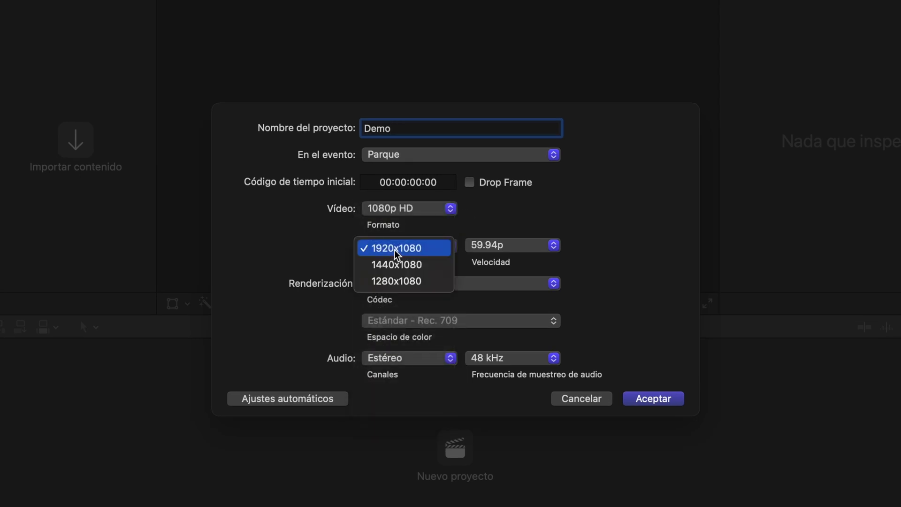
{"action": "left_click", "coordinate": [503, 248]}
{"action": "left_click", "coordinate": [503, 248]}
{"action": "left_click", "coordinate": [600, 240]}
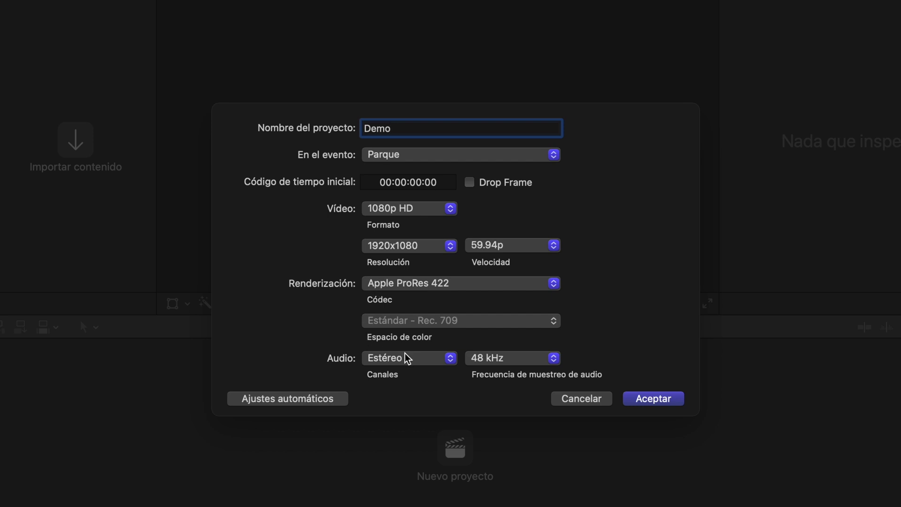
{"action": "left_click", "coordinate": [272, 400]}
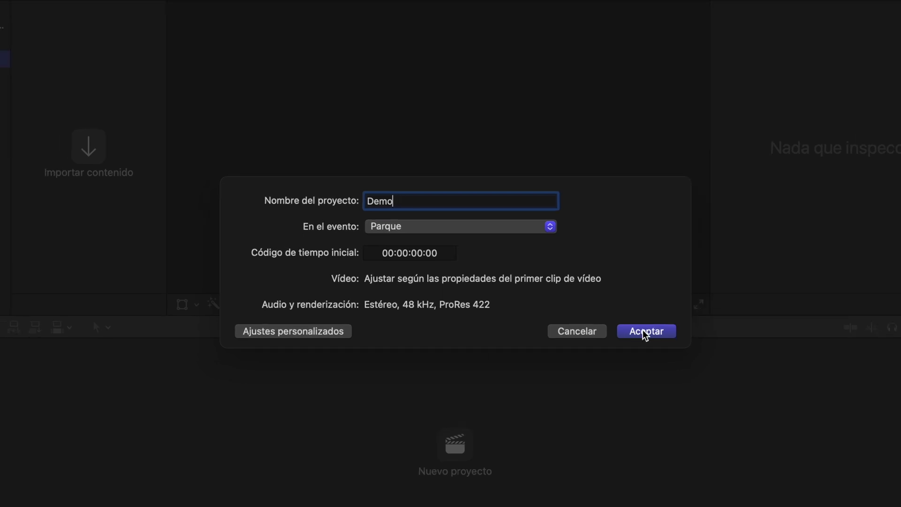
{"action": "left_click", "coordinate": [655, 332]}
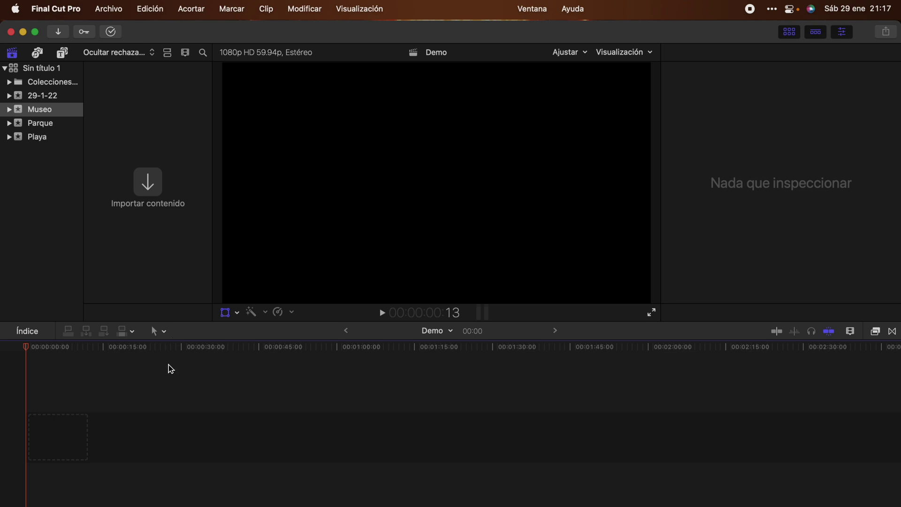
Return the playhead to the timeline start and delete the Demo project from the Parque event
{"action": "left_click_drag", "start_coordinate": [27, 347], "coordinate": [2, 353]}
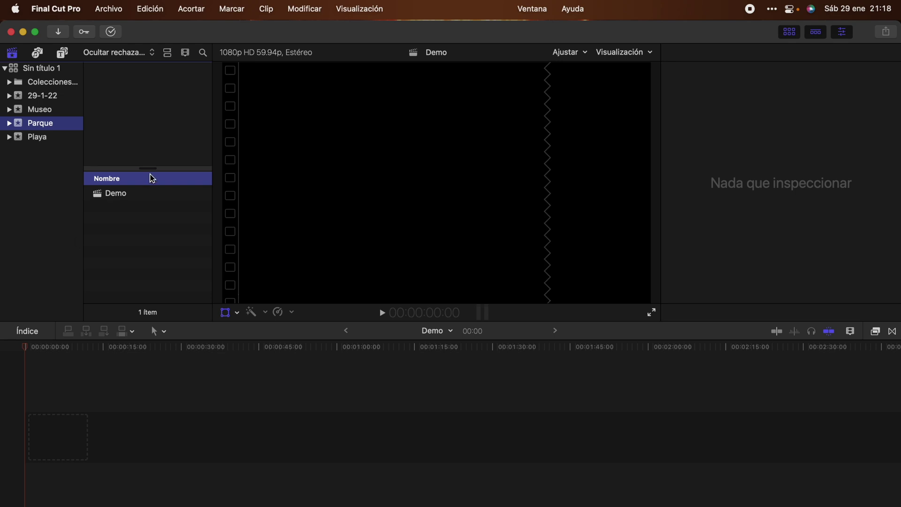
{"action": "left_click", "coordinate": [117, 195]}
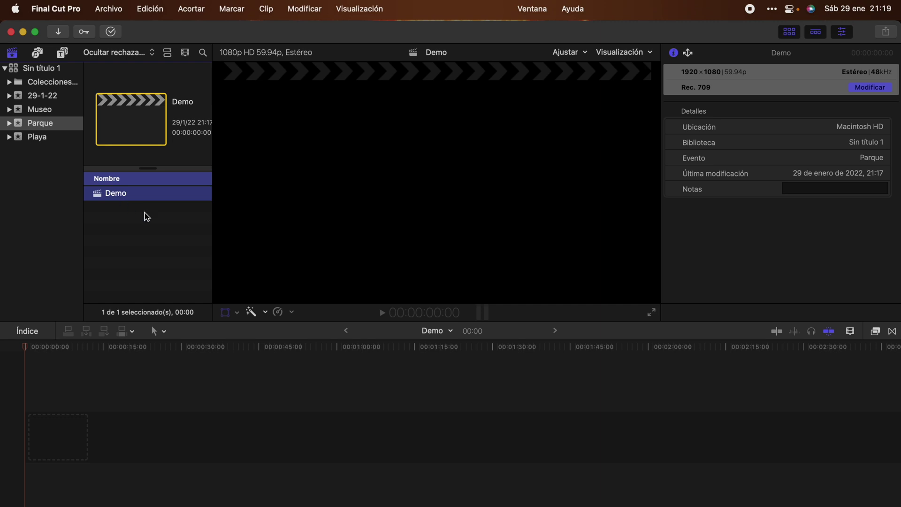
{"action": "key", "text": "super+BackSpace"}
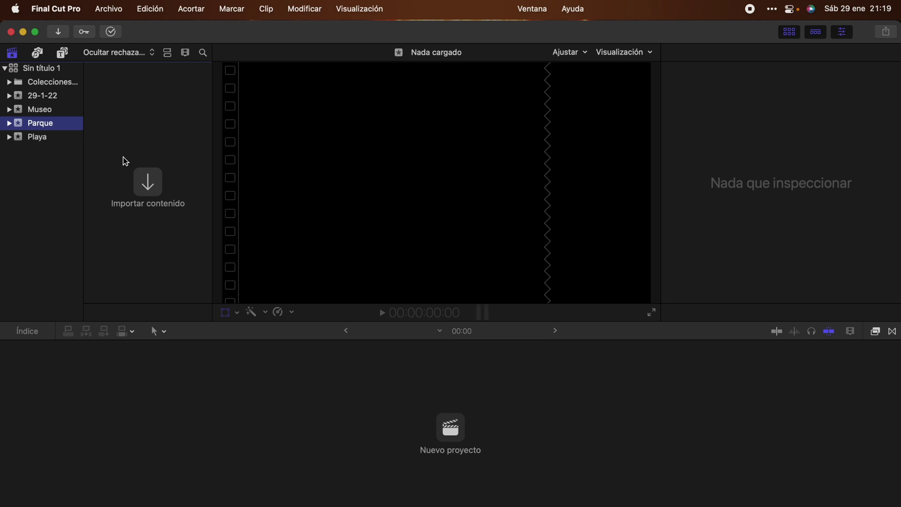
Create a project named "Demo" in the Parque event
{"action": "key", "text": "super+n"}
{"action": "type", "text": "Demo"}
{"action": "key", "text": "Return"}
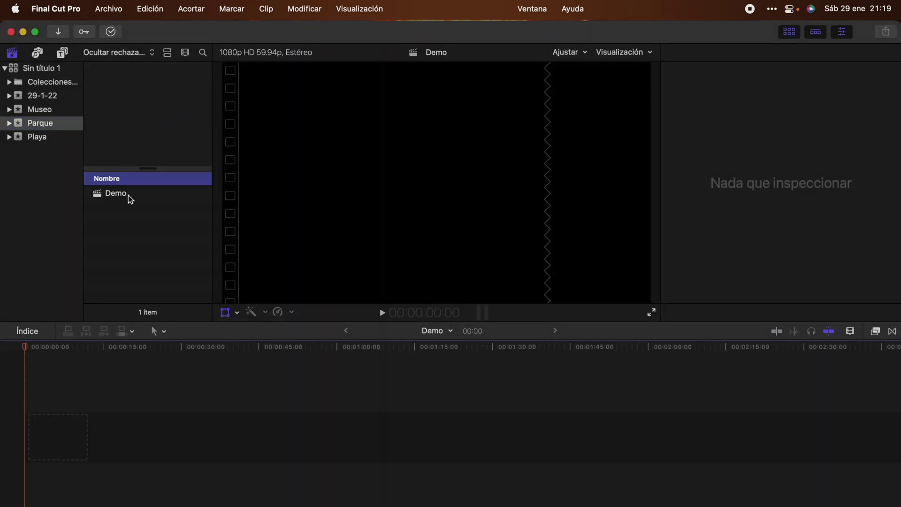
Open the media import window for bringing content into the Parque event
{"action": "left_click", "coordinate": [115, 10]}
{"action": "mouse_move", "coordinate": [152, 96]}
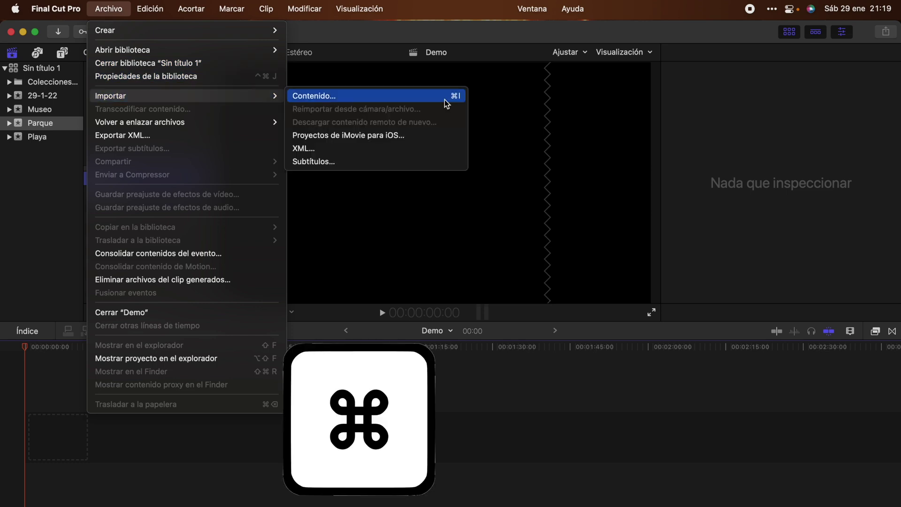
{"action": "key", "text": "super+i"}
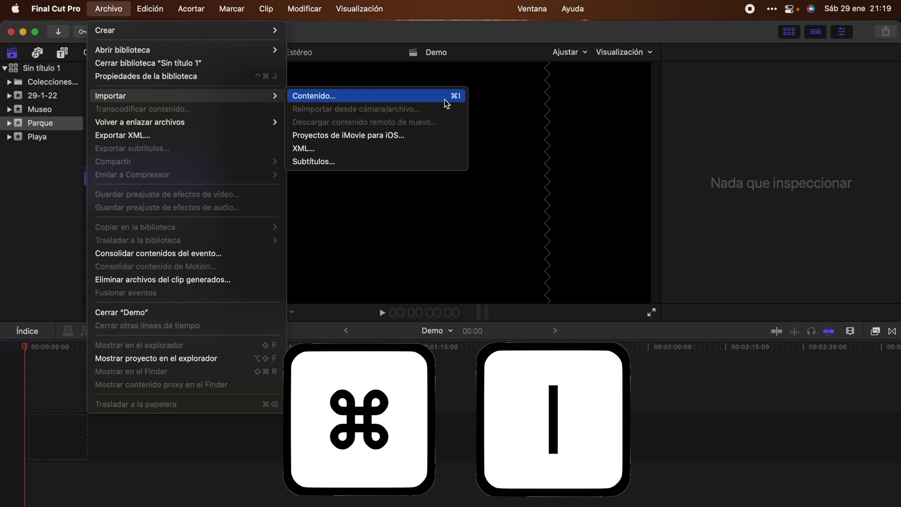
{"action": "left_click", "coordinate": [445, 98]}
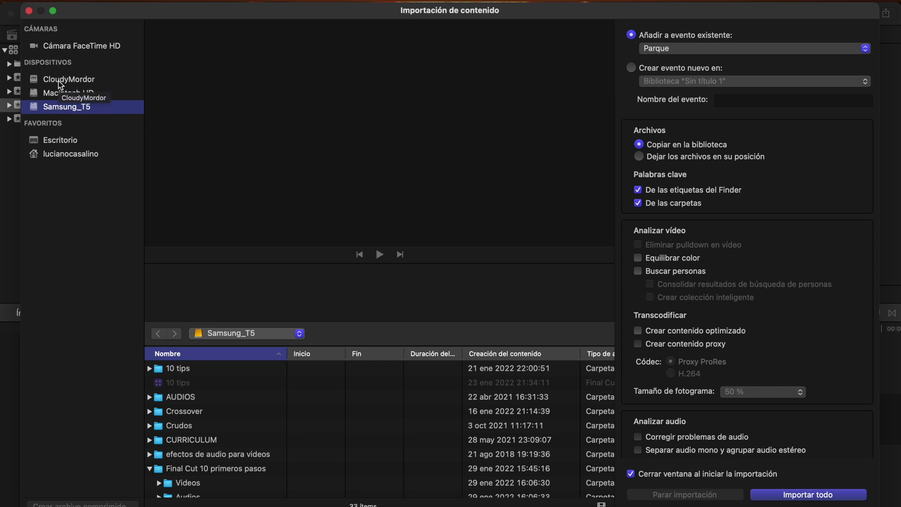
Look through the Videos, Audios and Imagenes subfolders and select the "Final Cut 10 primeros pasos" folder on the Samsung_T5 drive for import
{"action": "scroll", "coordinate": [212, 395], "scroll_direction": "down", "scroll_amount": 3}
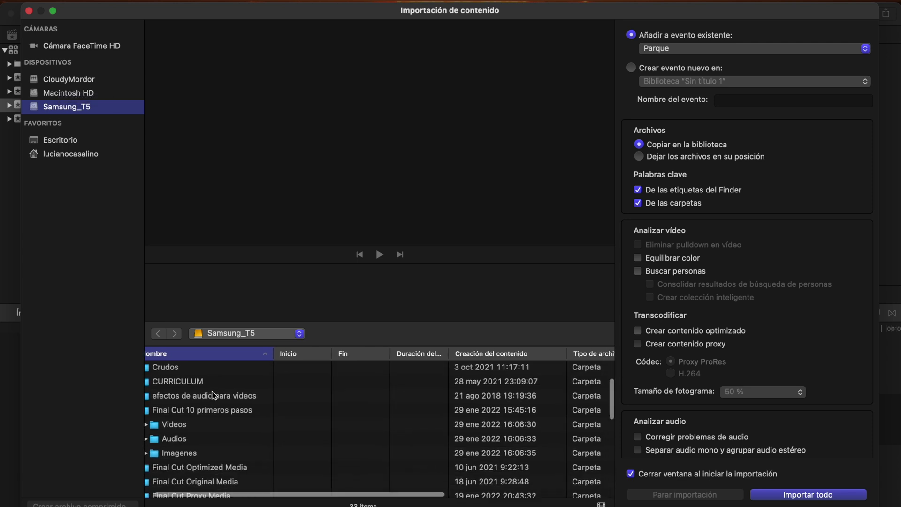
{"action": "left_click", "coordinate": [212, 395]}
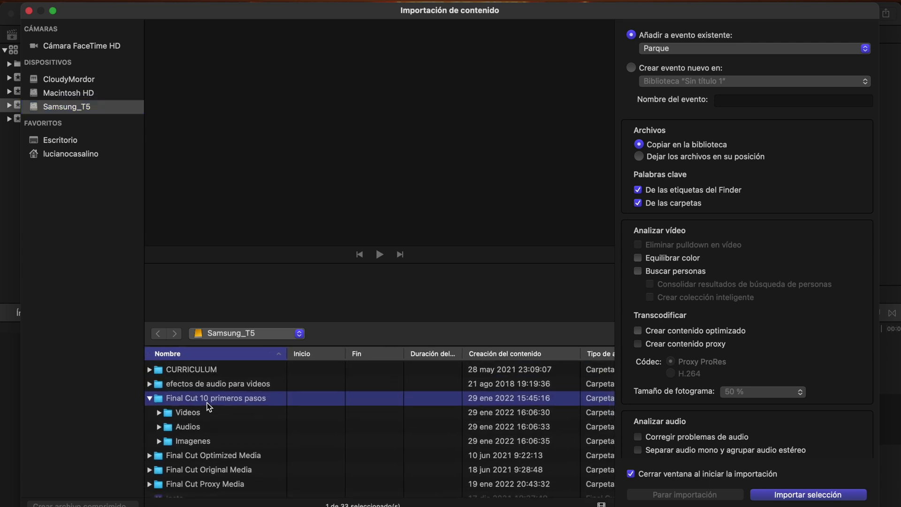
{"action": "left_click", "coordinate": [185, 417]}
{"action": "left_click", "coordinate": [185, 427]}
{"action": "left_click", "coordinate": [185, 441]}
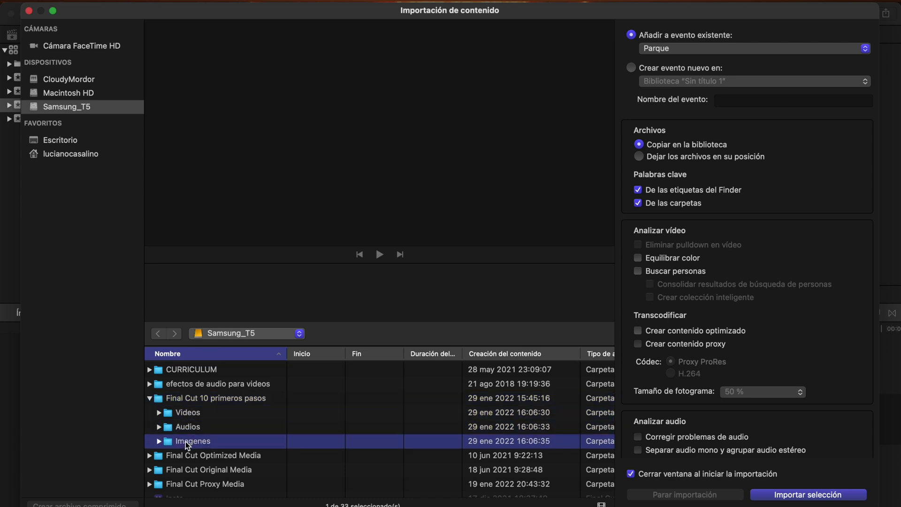
{"action": "left_click", "coordinate": [183, 416]}
{"action": "left_click", "coordinate": [197, 400]}
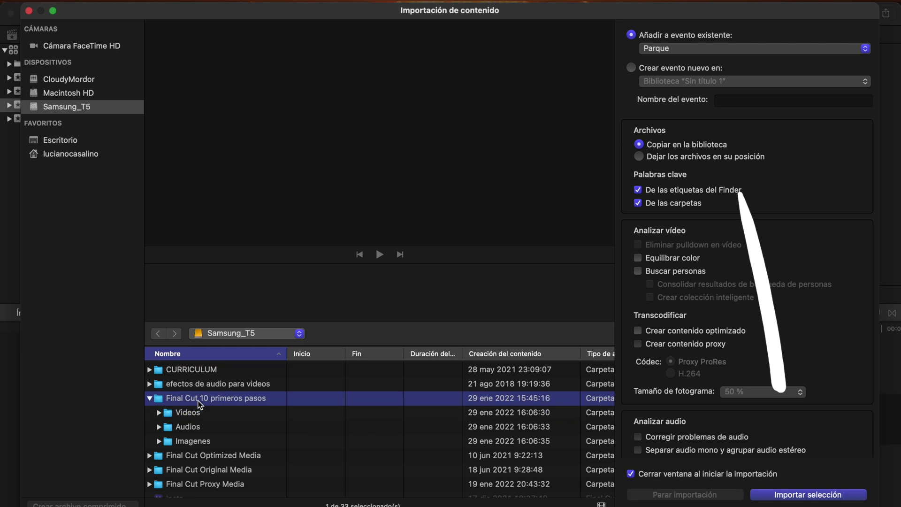
Import the selected folder into the Parque event and place the MVI_0375 clip at the start of the Demo timeline
{"action": "left_click", "coordinate": [814, 495]}
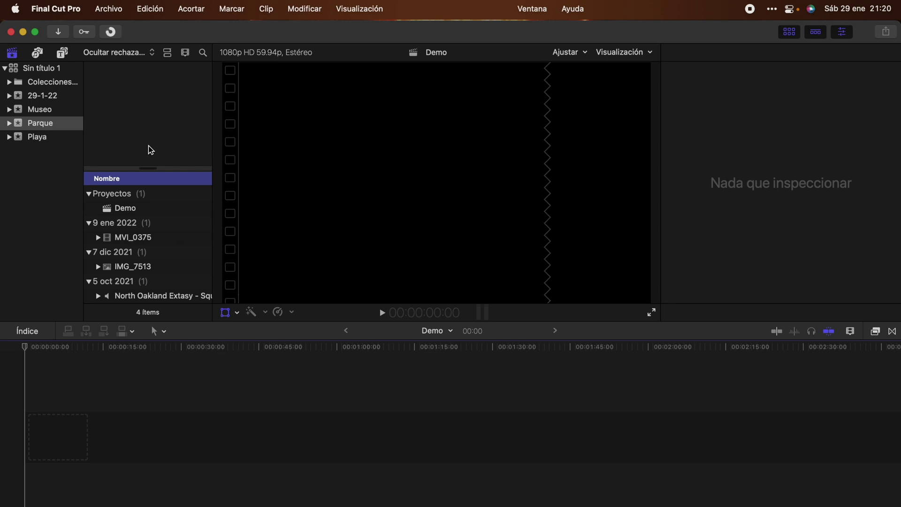
{"action": "left_click", "coordinate": [126, 240]}
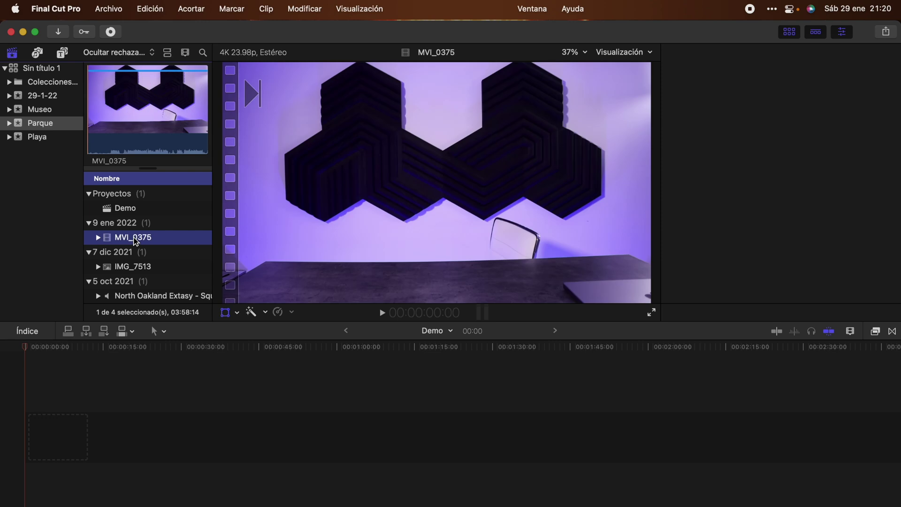
{"action": "left_click_drag", "start_coordinate": [126, 241], "coordinate": [30, 439]}
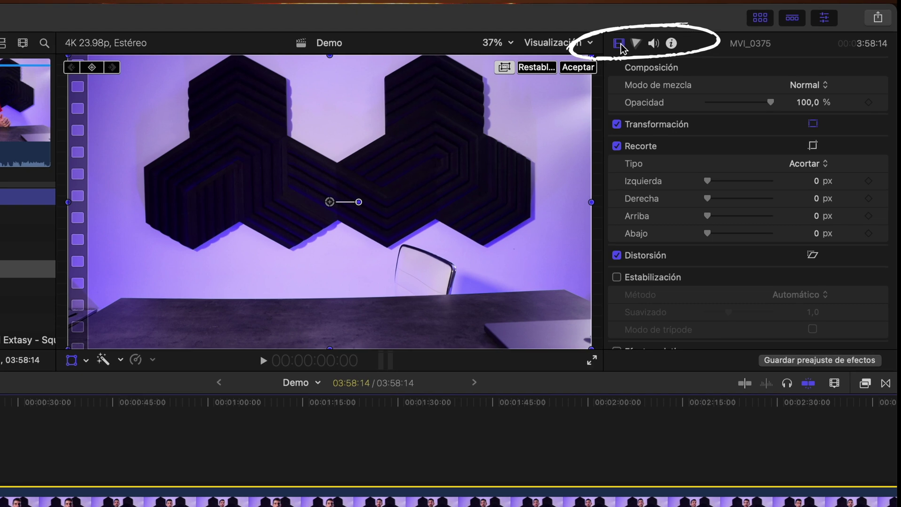
View the MVI_0375 clip's information, from its format details to its event, library location and available media representations
{"action": "left_click", "coordinate": [672, 40]}
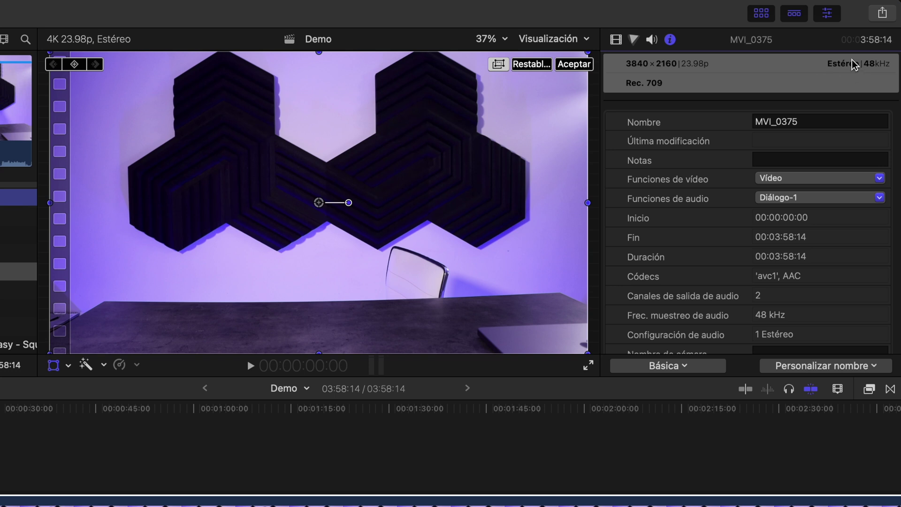
{"action": "scroll", "coordinate": [739, 149], "scroll_direction": "down", "scroll_amount": 4}
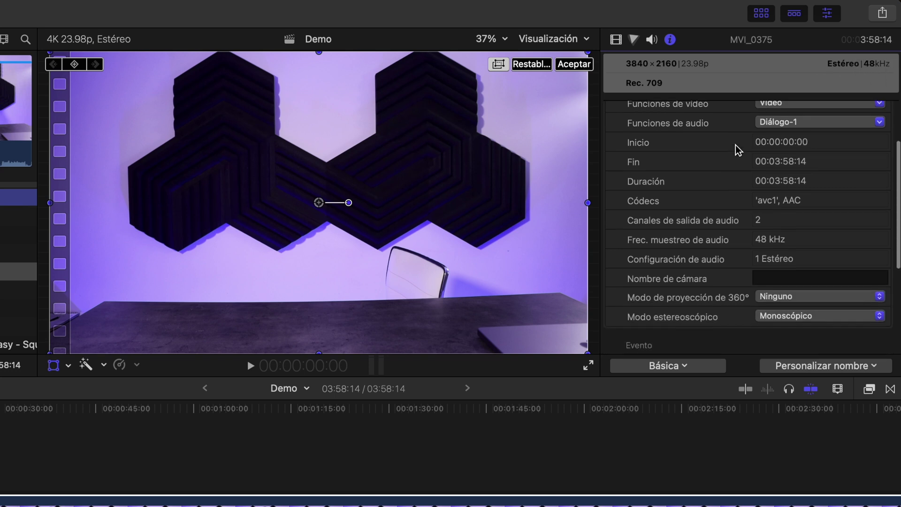
{"action": "scroll", "coordinate": [739, 150], "scroll_direction": "down", "scroll_amount": 8}
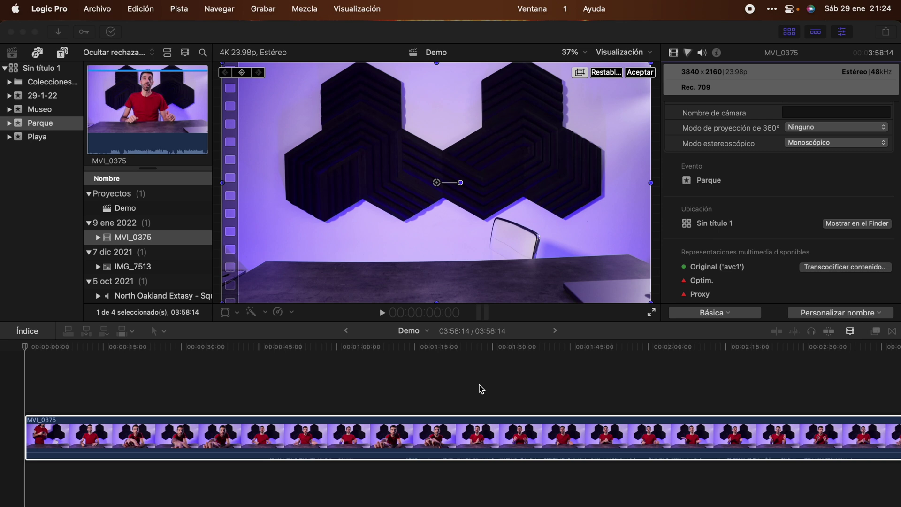
Create a new library on the Samsung_T5 drive, keeping the suggested name
{"action": "left_click", "coordinate": [44, 175]}
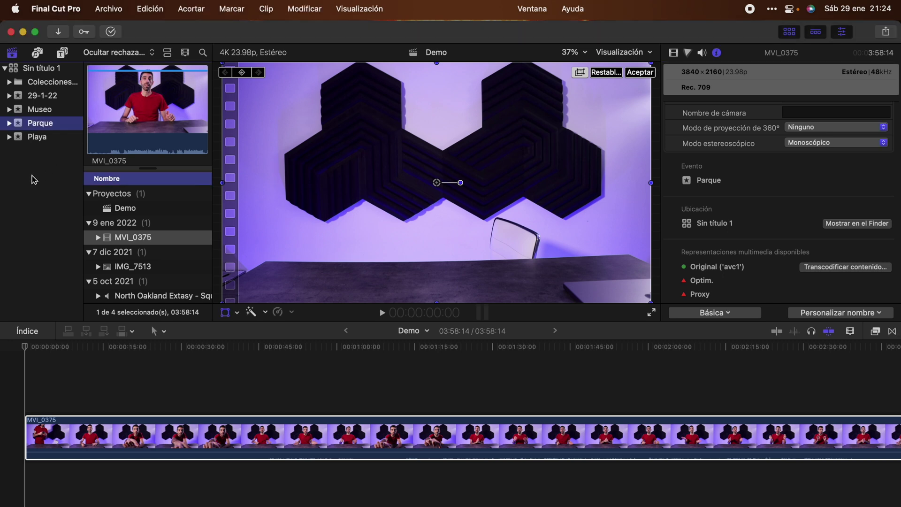
{"action": "left_click", "coordinate": [113, 10]}
{"action": "mouse_move", "coordinate": [242, 30]}
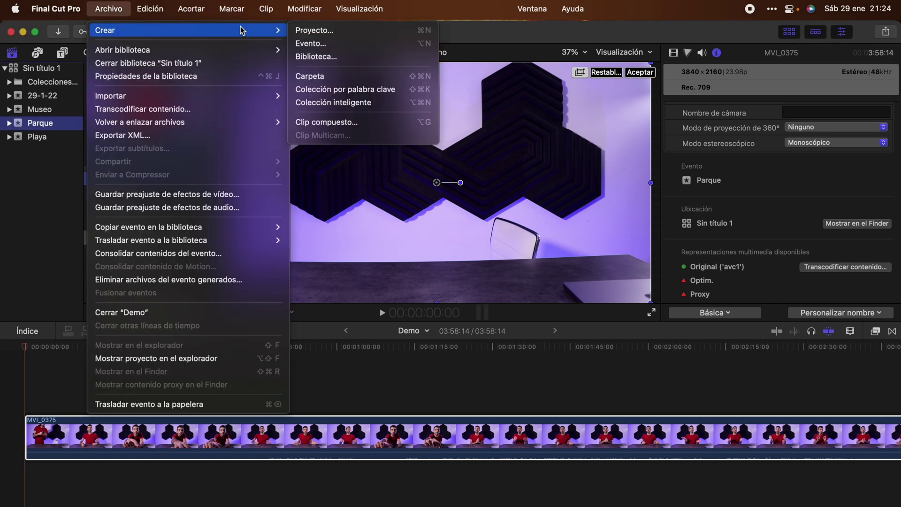
{"action": "left_click", "coordinate": [322, 56]}
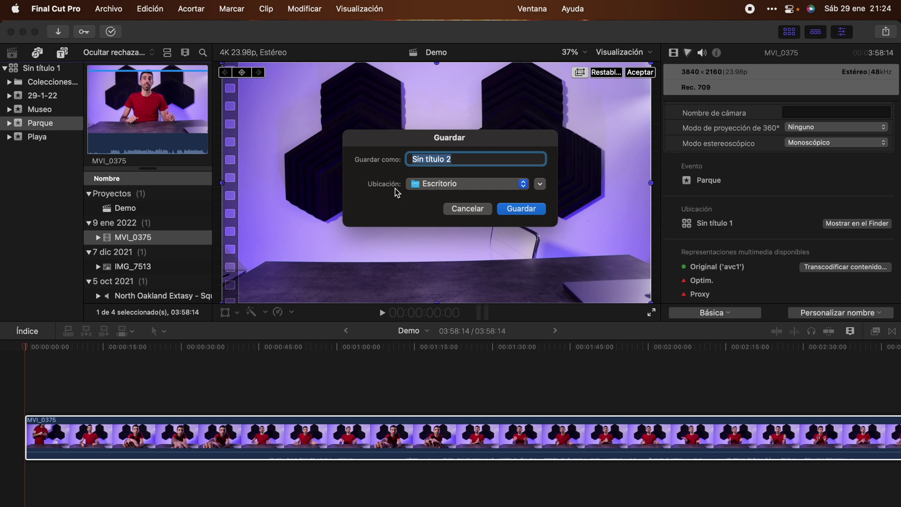
{"action": "left_click", "coordinate": [437, 185]}
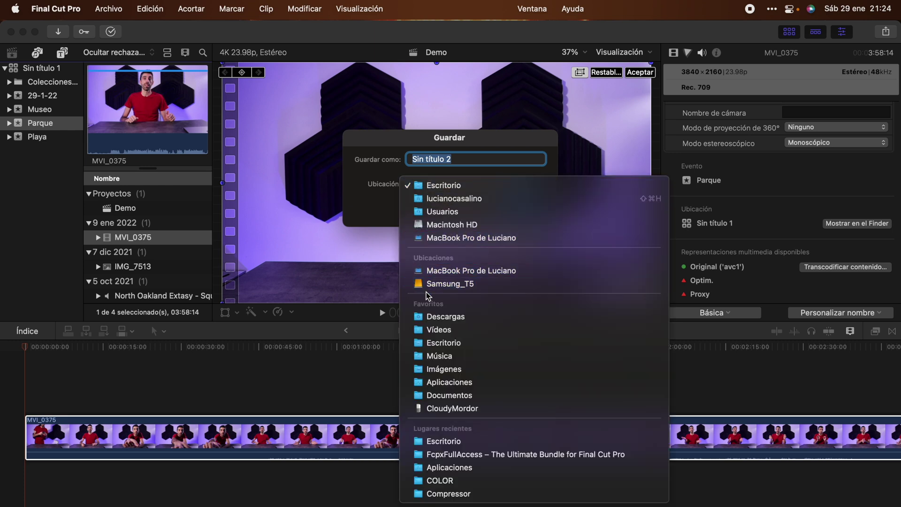
{"action": "left_click", "coordinate": [440, 284]}
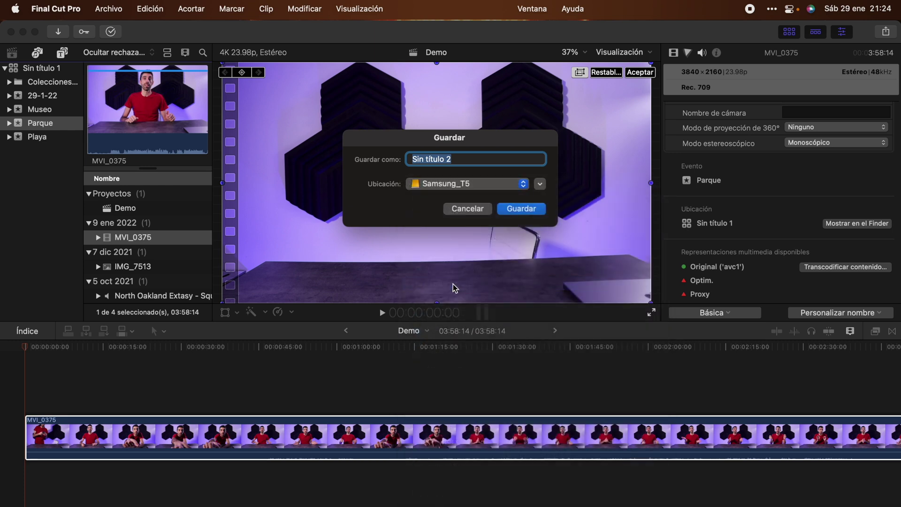
{"action": "left_click", "coordinate": [522, 209]}
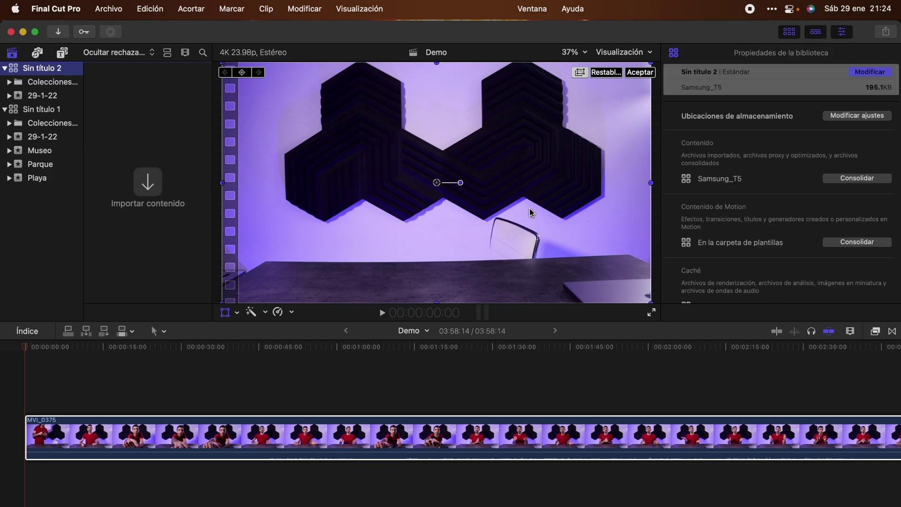
Select the "Sin título 1" library and set the import preferences to leave files in place ("Dejar los archivos en su posición")
{"action": "left_click", "coordinate": [38, 111]}
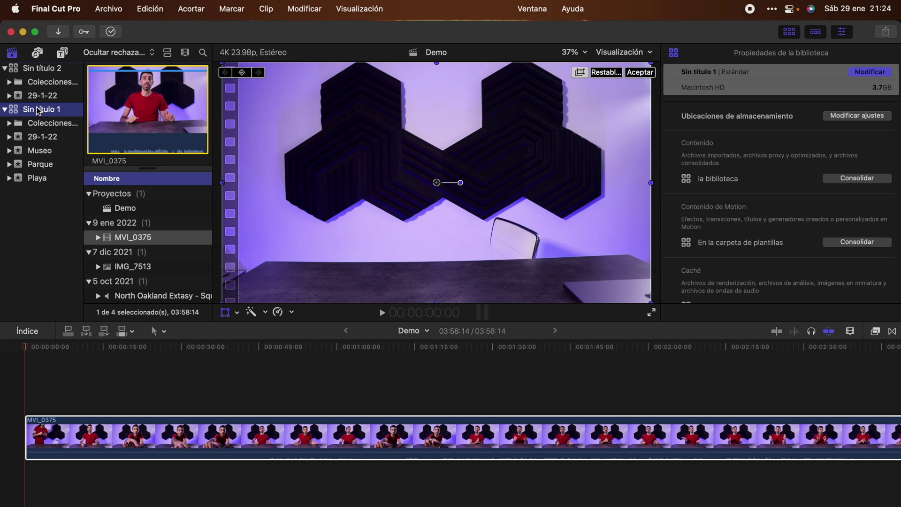
{"action": "left_click", "coordinate": [77, 7]}
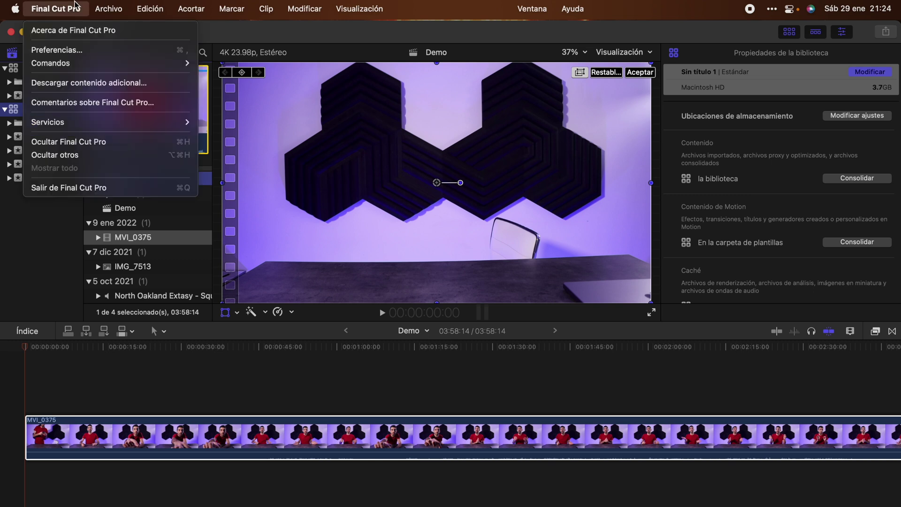
{"action": "left_click", "coordinate": [65, 50]}
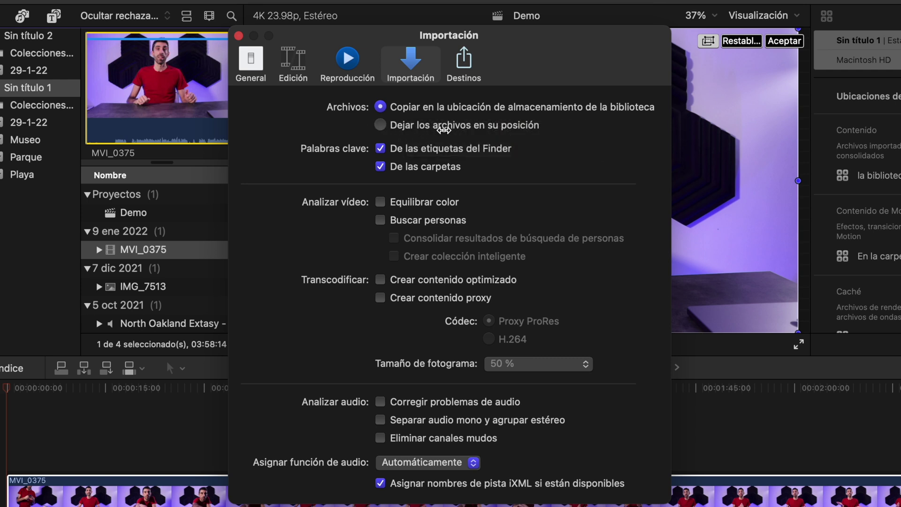
{"action": "left_click", "coordinate": [399, 125]}
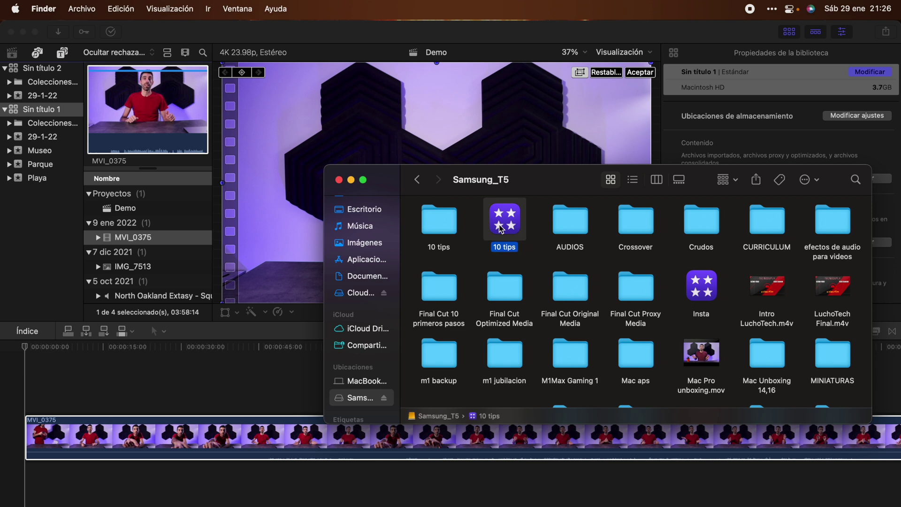
In Finder, check the file size of the "10 tips" library on the Samsung_T5 drive
{"action": "right_click", "coordinate": [502, 229]}
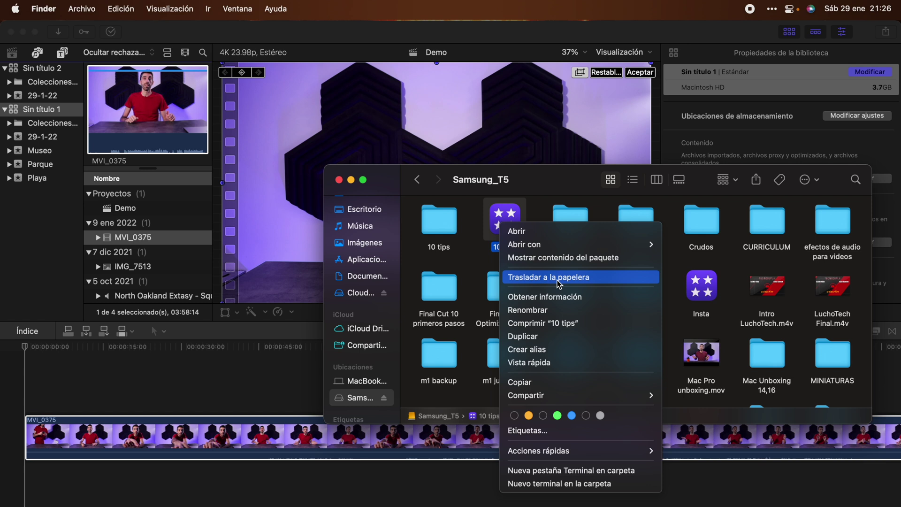
{"action": "left_click", "coordinate": [546, 296]}
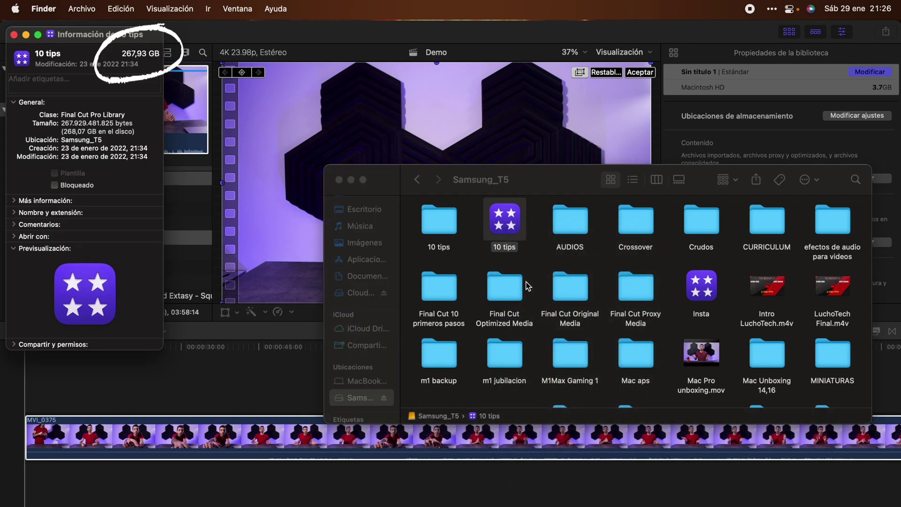
{"action": "left_click_drag", "start_coordinate": [121, 53], "coordinate": [161, 53]}
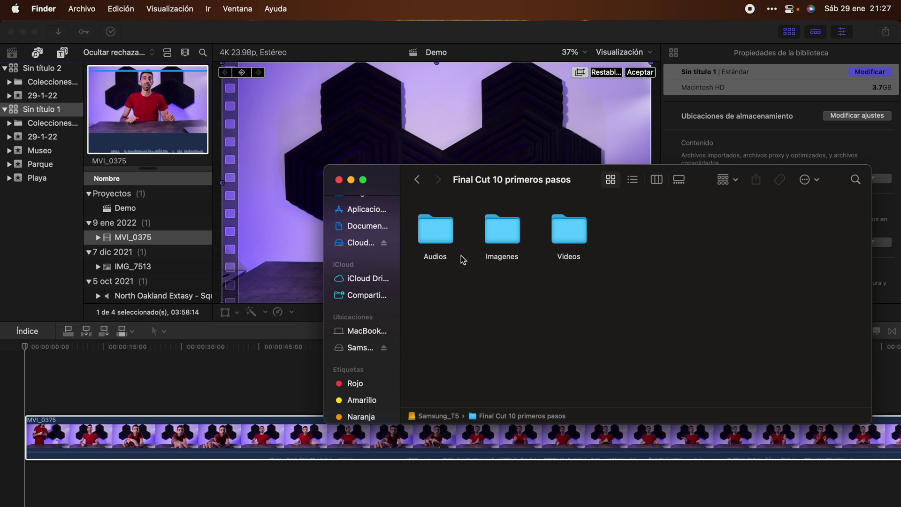
Look over the Audios, Imagenes and Videos subfolders of the "Final Cut 10 primeros pasos" folder
{"action": "left_click", "coordinate": [447, 240]}
{"action": "left_click", "coordinate": [496, 236]}
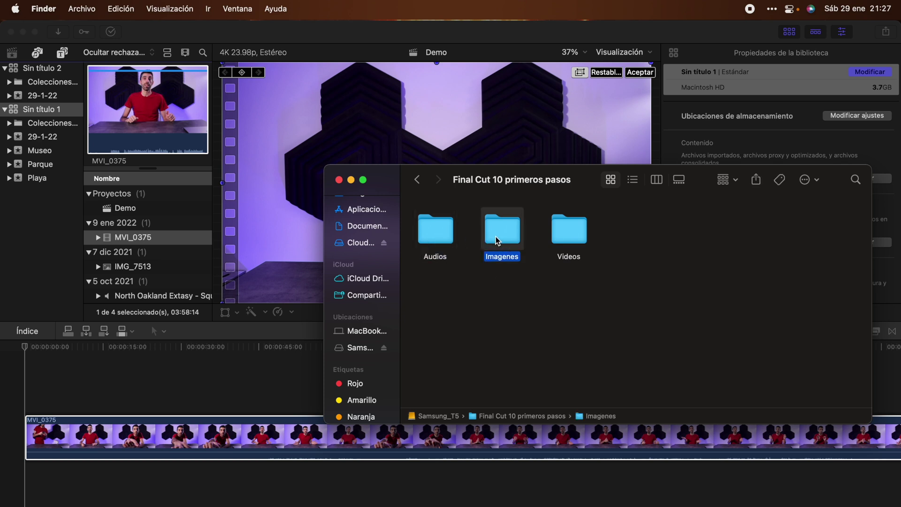
{"action": "left_click", "coordinate": [577, 228]}
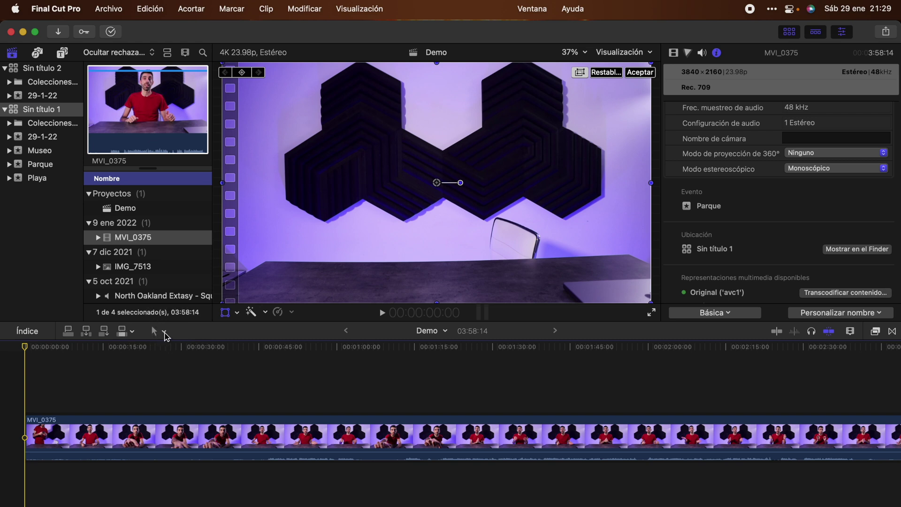
Split the MVI_0375 timeline clip with the Cortar (Blade) tool at seven points between about 0:46 and 2:25
{"action": "left_click", "coordinate": [165, 332]}
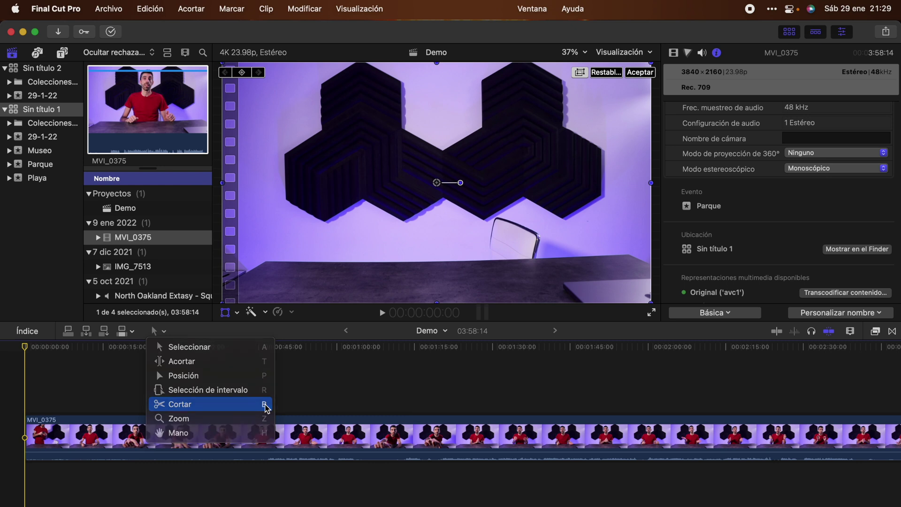
{"action": "left_click", "coordinate": [266, 407]}
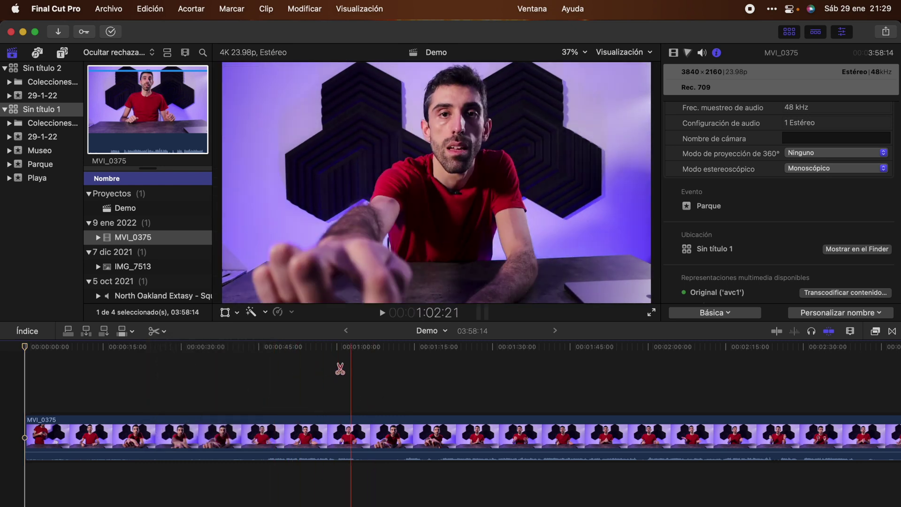
{"action": "left_click", "coordinate": [264, 439]}
{"action": "left_click", "coordinate": [361, 439]}
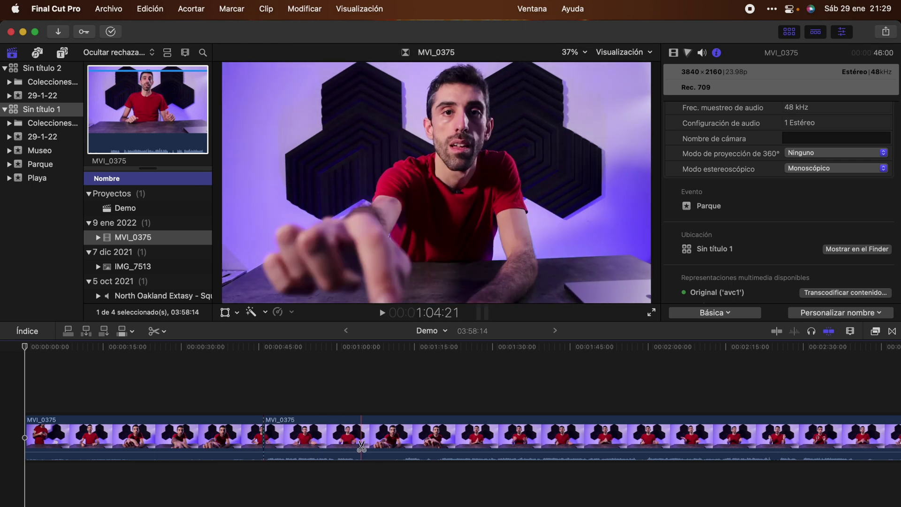
{"action": "left_click", "coordinate": [402, 439]}
{"action": "left_click", "coordinate": [427, 439]}
{"action": "left_click", "coordinate": [438, 439]}
{"action": "left_click", "coordinate": [642, 439]}
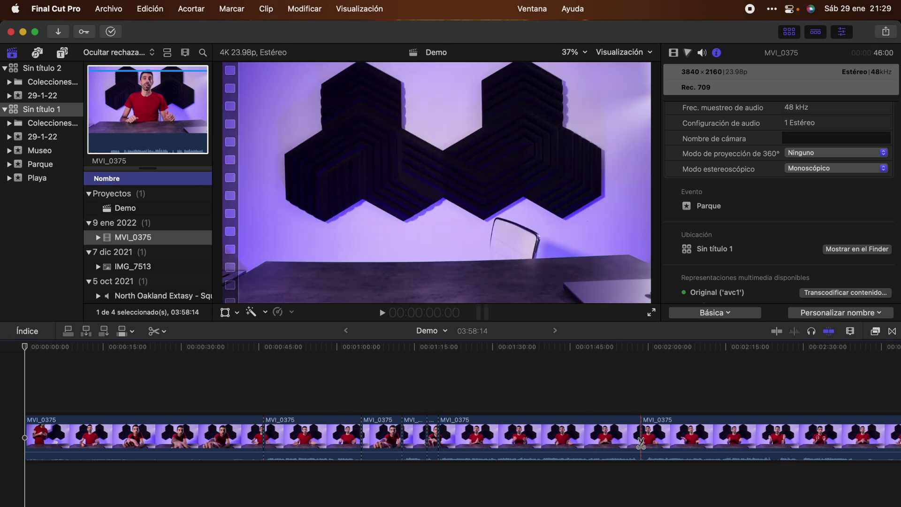
{"action": "left_click", "coordinate": [776, 439]}
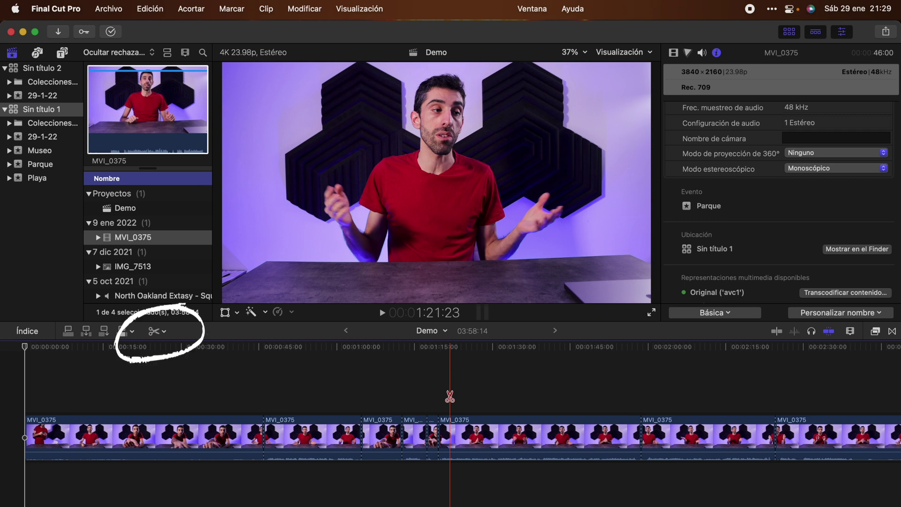
Return to the selection tool and fit the whole Demo project in the timeline
{"action": "left_click", "coordinate": [155, 335]}
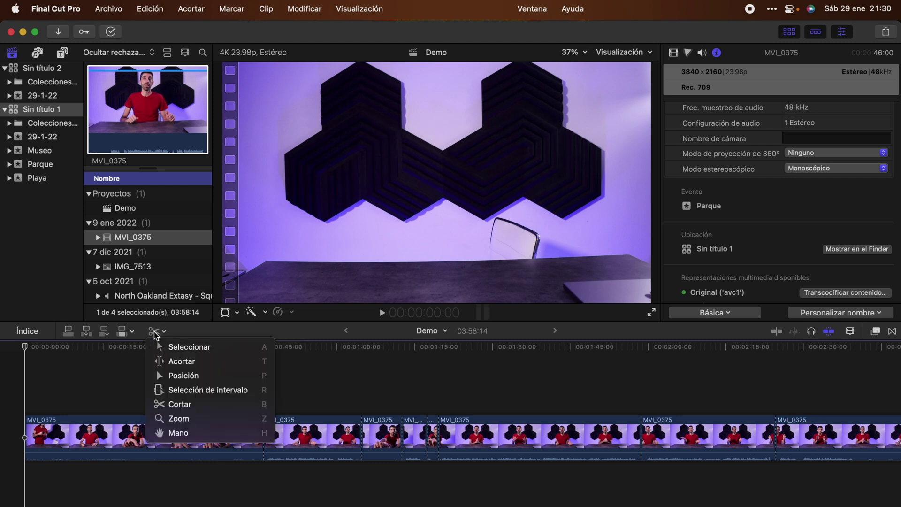
{"action": "left_click", "coordinate": [254, 353]}
{"action": "key", "text": "b"}
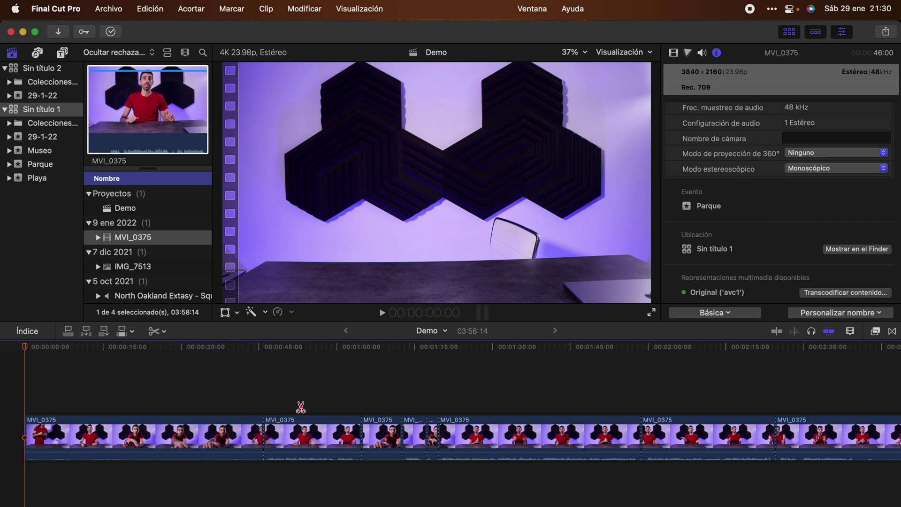
{"action": "key", "text": "a"}
{"action": "key", "text": "shift+z"}
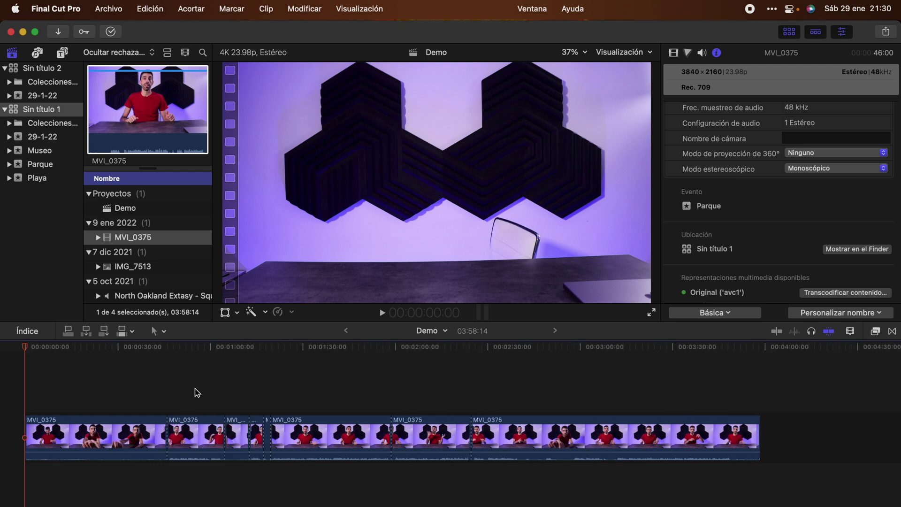
Delete the first cut, at about 0:46, to rejoin the first two MVI_0375 segments
{"action": "left_click", "coordinate": [169, 430]}
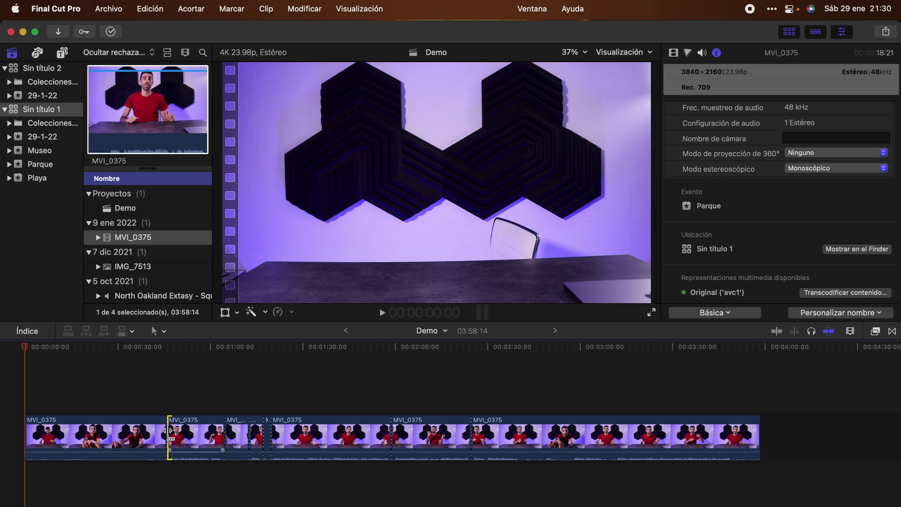
{"action": "key", "text": "BackSpace"}
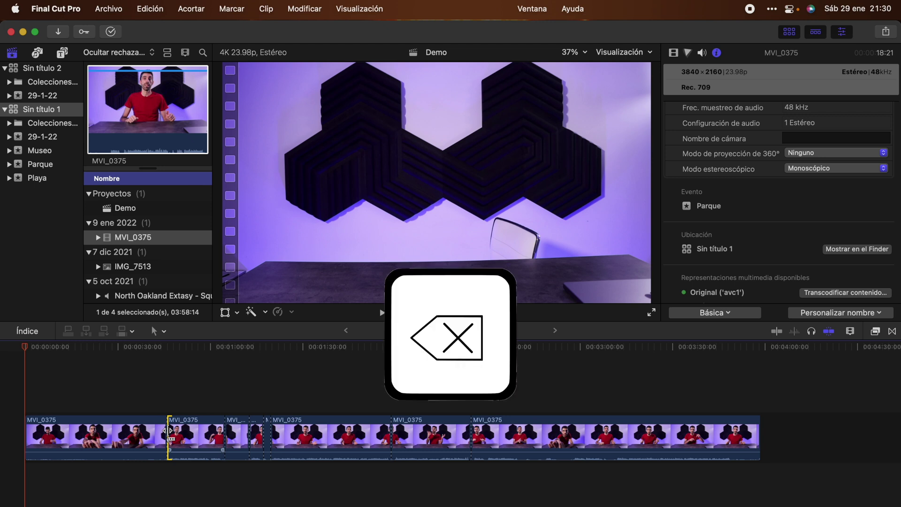
{"action": "key", "text": "BackSpace"}
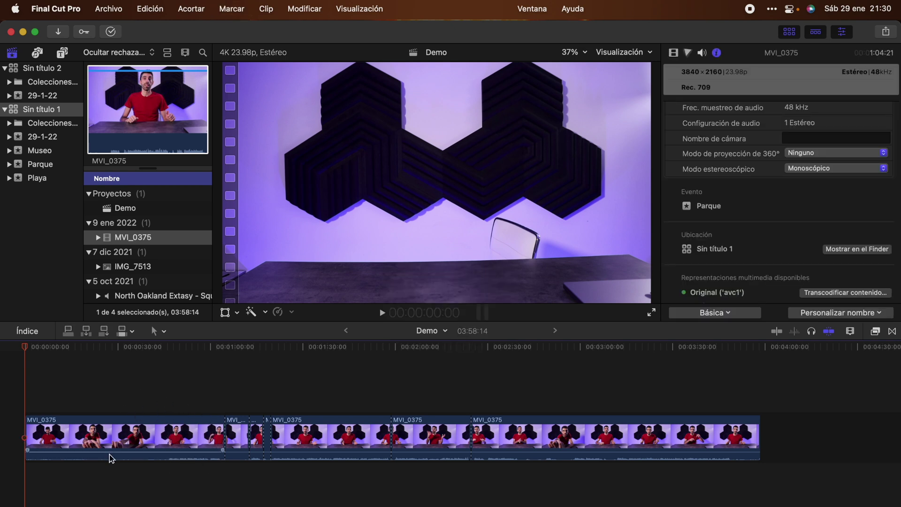
Undo the most recent cut, at about 0:45 in the first MVI_0375 segment
{"action": "key", "text": "super+z"}
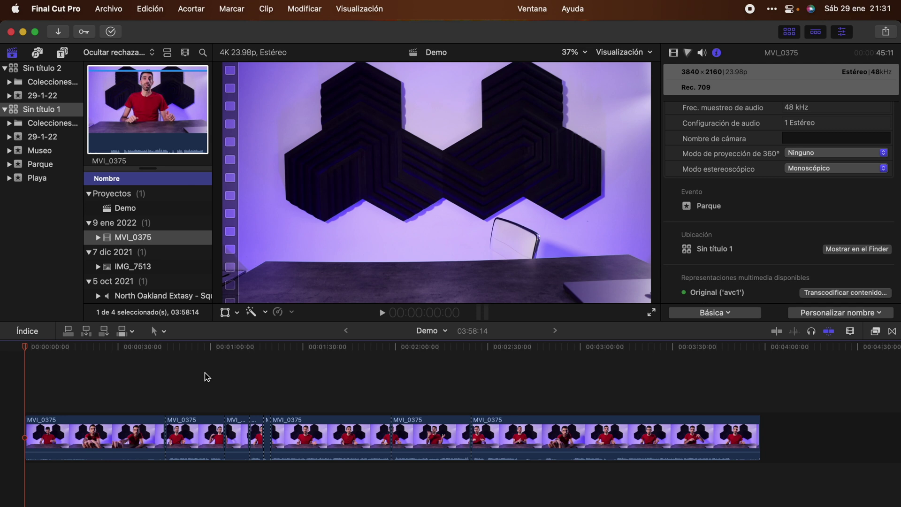
{"action": "left_click", "coordinate": [155, 12]}
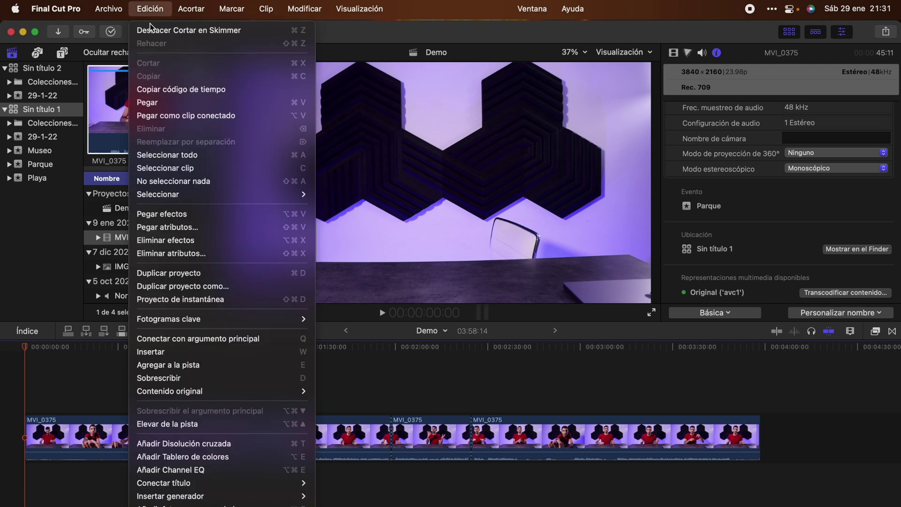
{"action": "left_click", "coordinate": [260, 32]}
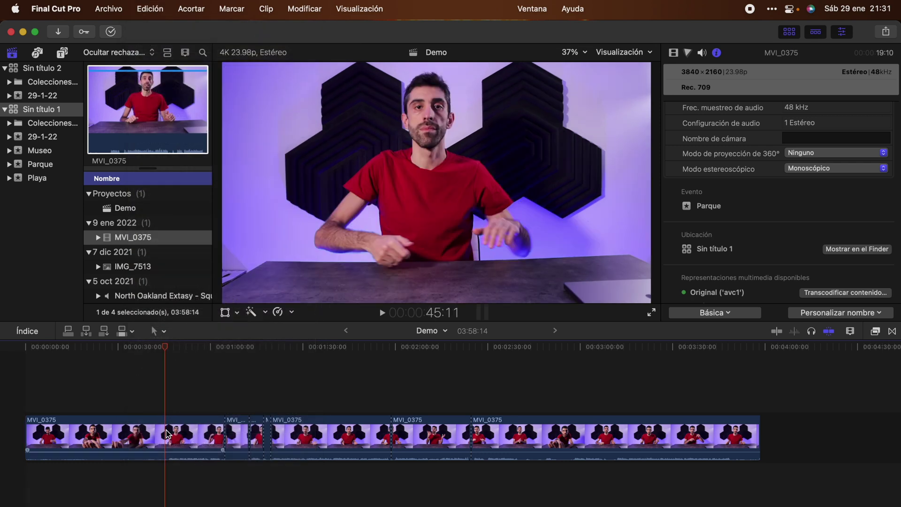
Try splitting the first MVI_0375 segment at the playhead position 45:11, and undo that split
{"action": "key", "text": "super+b"}
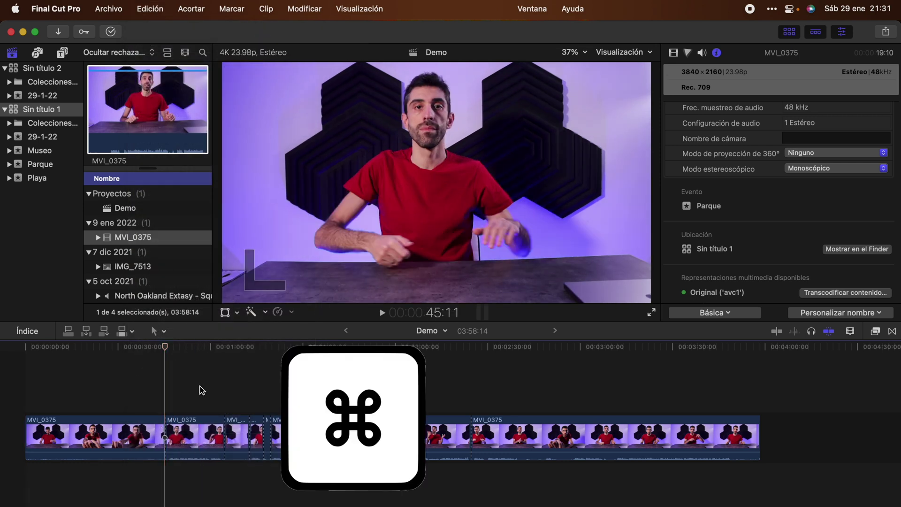
{"action": "key", "text": "super+z"}
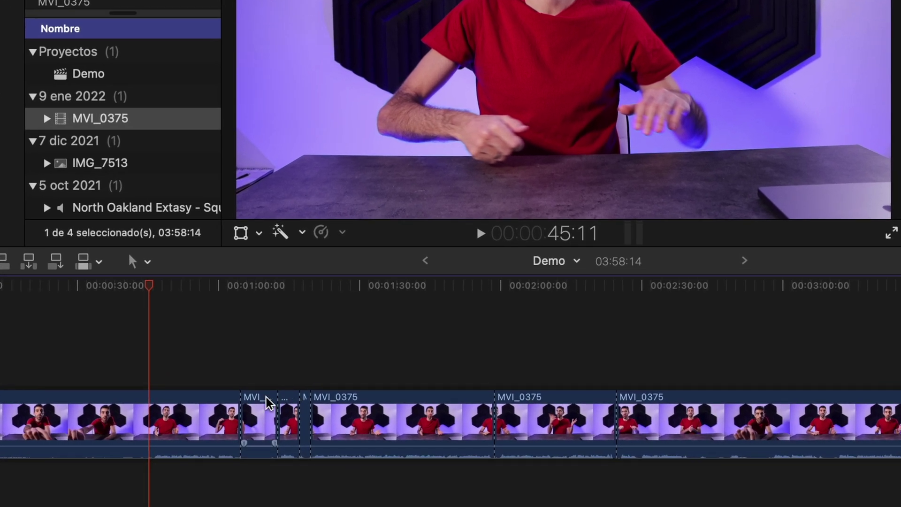
Trim the end of the first MVI_0375 timeline segment to give it a duration of 1:25:00
{"action": "left_click", "coordinate": [234, 413]}
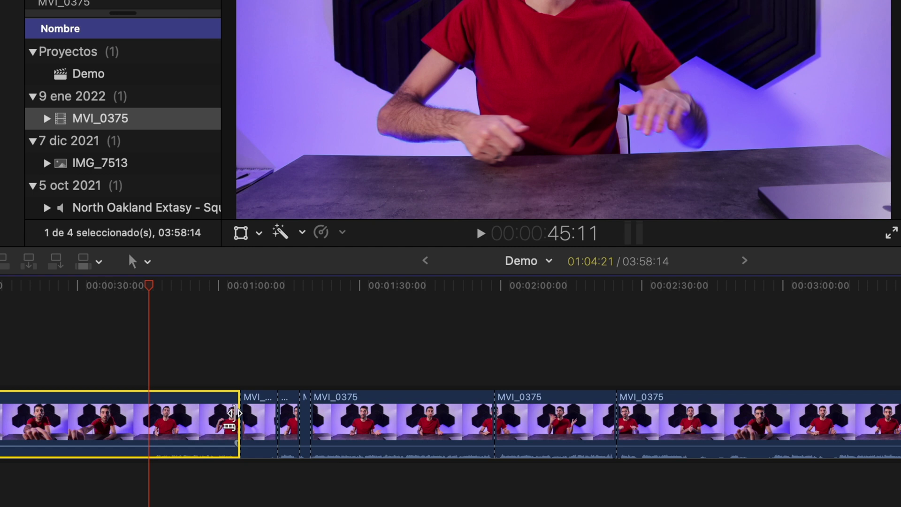
{"action": "mouse_move", "coordinate": [233, 413]}
{"action": "left_mouse_down"}
{"action": "mouse_move", "coordinate": [159, 414]}
{"action": "mouse_move", "coordinate": [455, 417]}
{"action": "mouse_move", "coordinate": [225, 413]}
{"action": "left_mouse_up"}
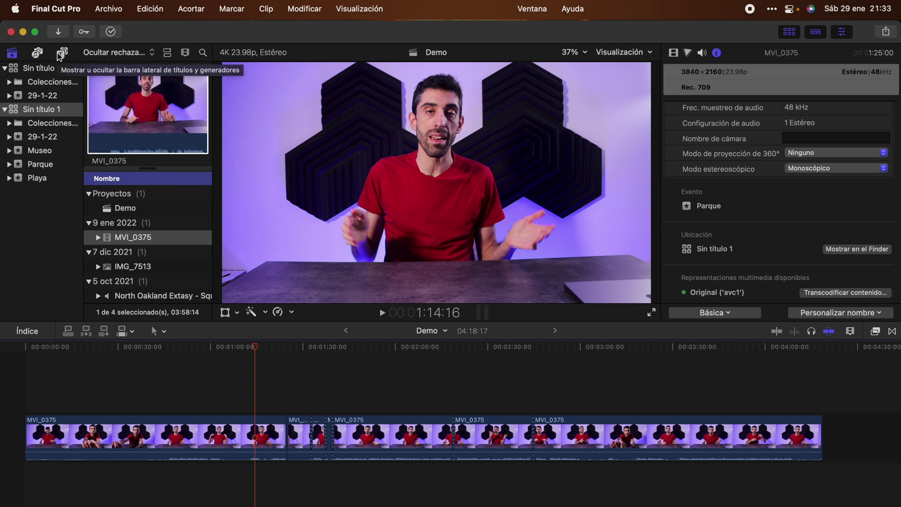
Look through the libraries sidebar and the Fotos and Logic Pro media sources
{"action": "left_click", "coordinate": [12, 54]}
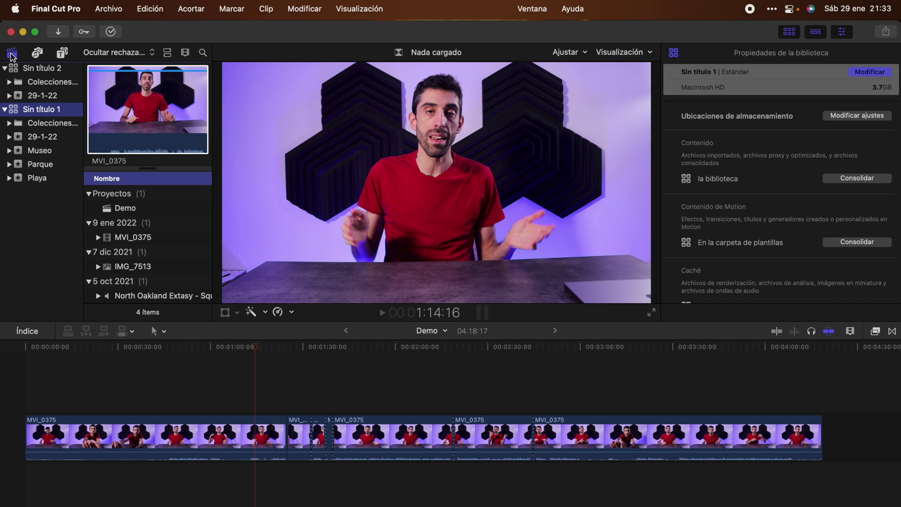
{"action": "left_click", "coordinate": [37, 54]}
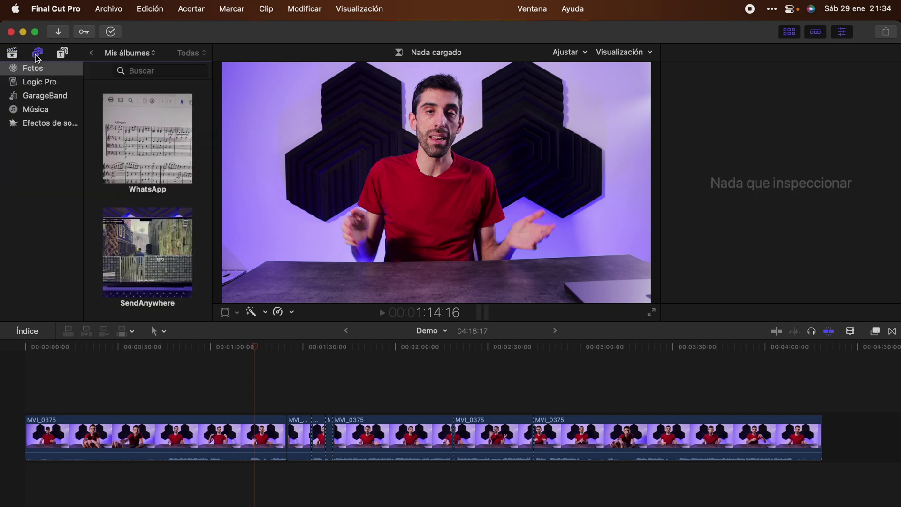
{"action": "left_click", "coordinate": [40, 83]}
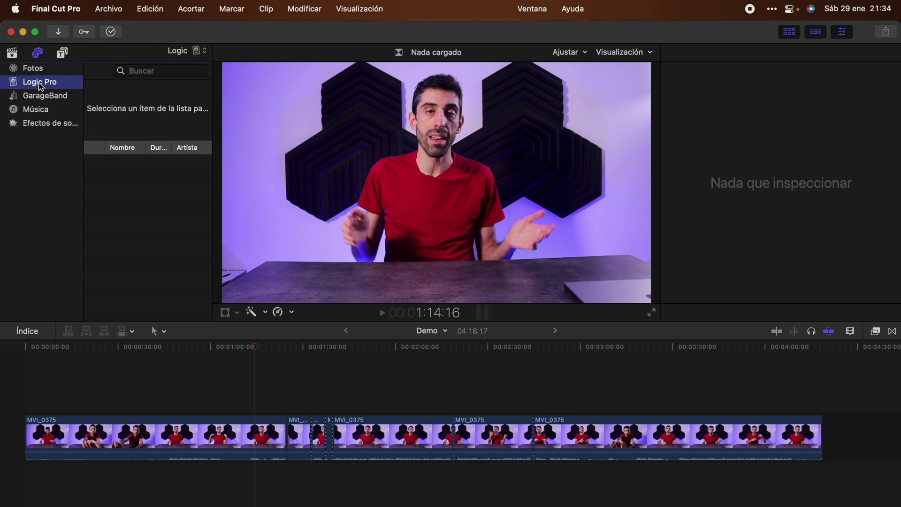
{"action": "left_click", "coordinate": [36, 72]}
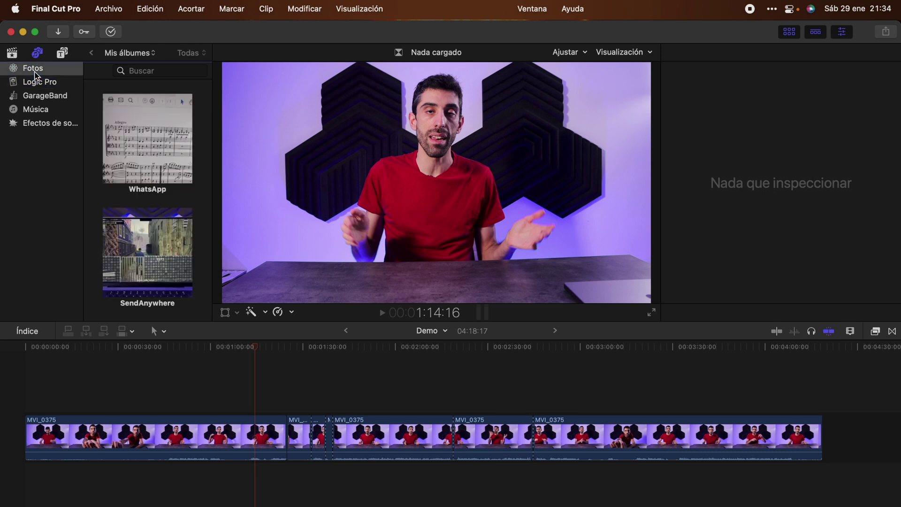
Widen the browser and look through the installed titles, including the emoticon, Motion Shape and Naturaleza designs
{"action": "left_click", "coordinate": [67, 54]}
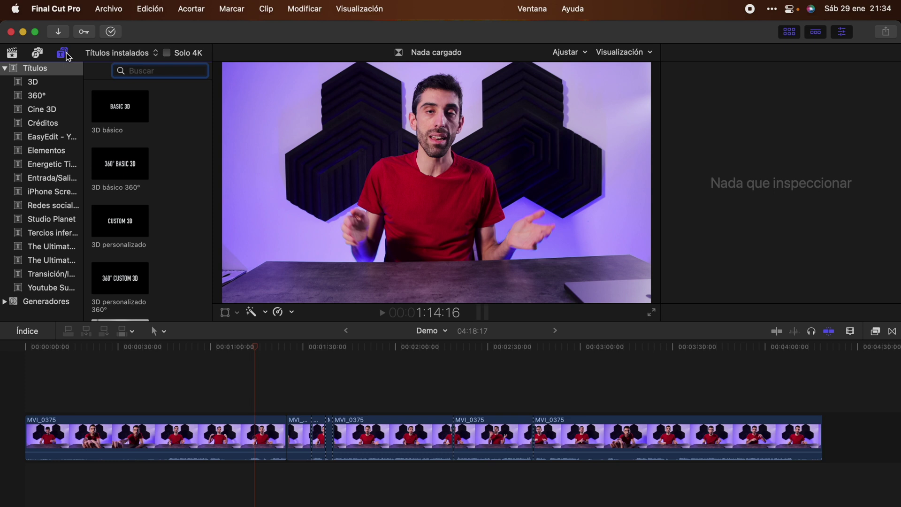
{"action": "scroll", "coordinate": [150, 155], "scroll_direction": "down", "scroll_amount": 10}
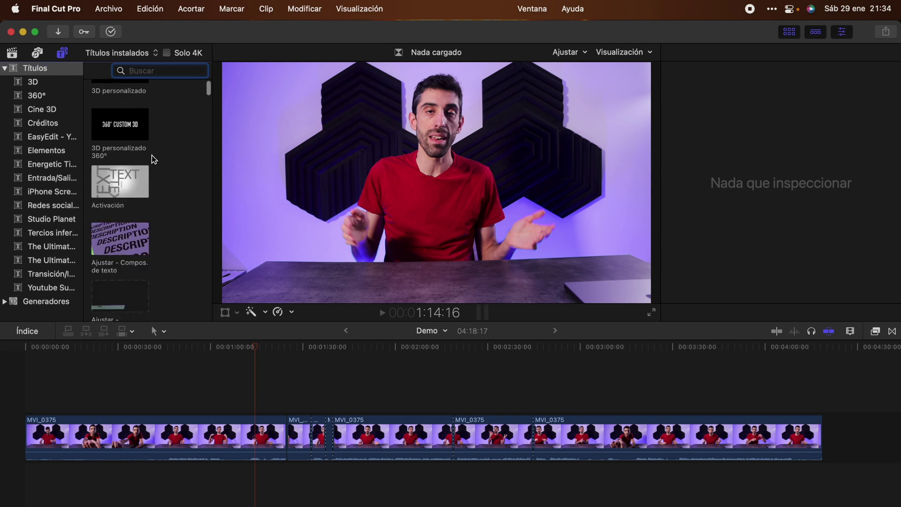
{"action": "scroll", "coordinate": [154, 159], "scroll_direction": "down", "scroll_amount": 20}
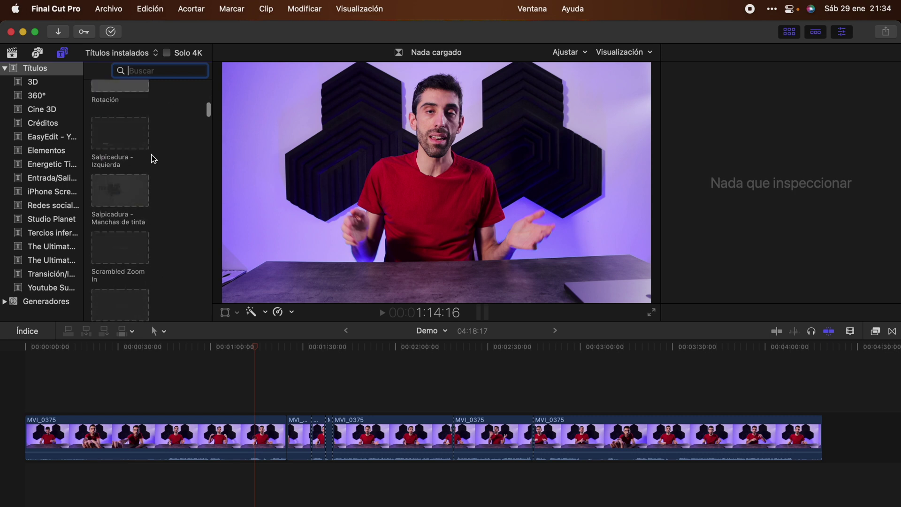
{"action": "scroll", "coordinate": [153, 137], "scroll_direction": "down", "scroll_amount": 20}
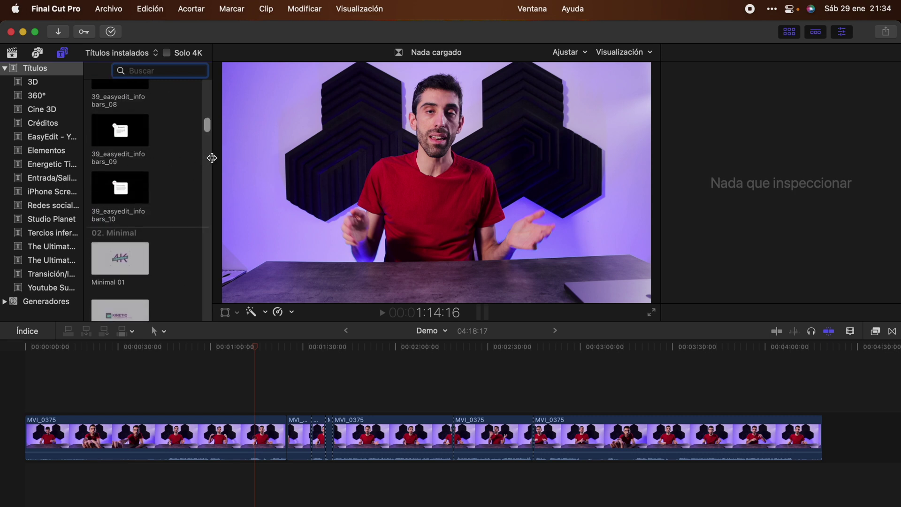
{"action": "left_click_drag", "start_coordinate": [211, 157], "coordinate": [283, 165]}
{"action": "scroll", "coordinate": [218, 181], "scroll_direction": "down", "scroll_amount": 20}
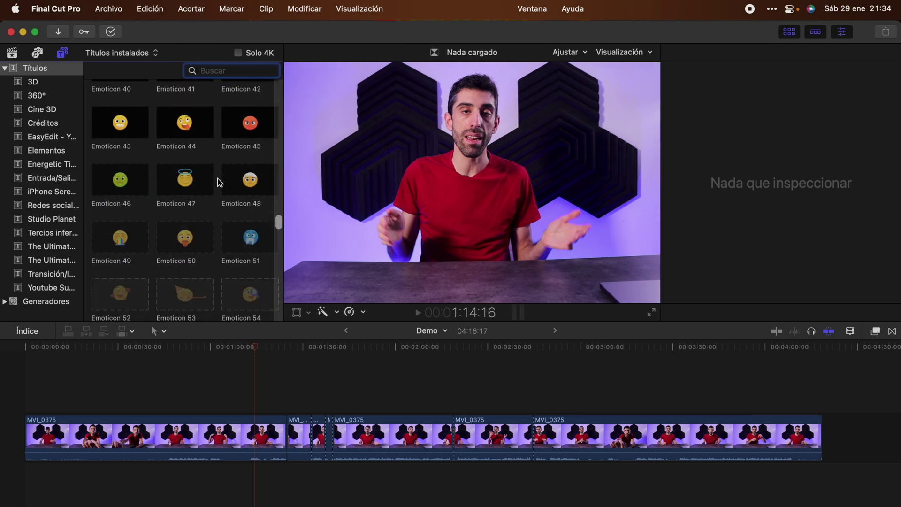
{"action": "scroll", "coordinate": [218, 182], "scroll_direction": "down", "scroll_amount": 20}
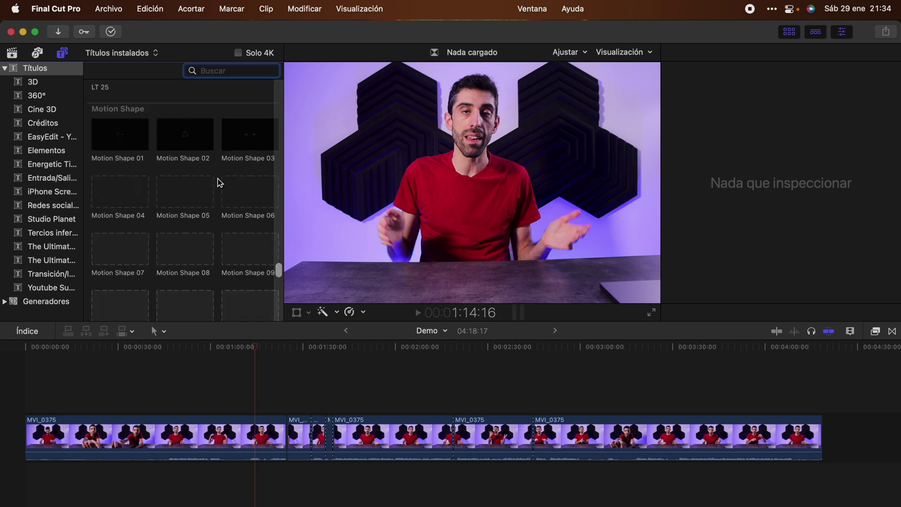
{"action": "scroll", "coordinate": [218, 182], "scroll_direction": "down", "scroll_amount": 2}
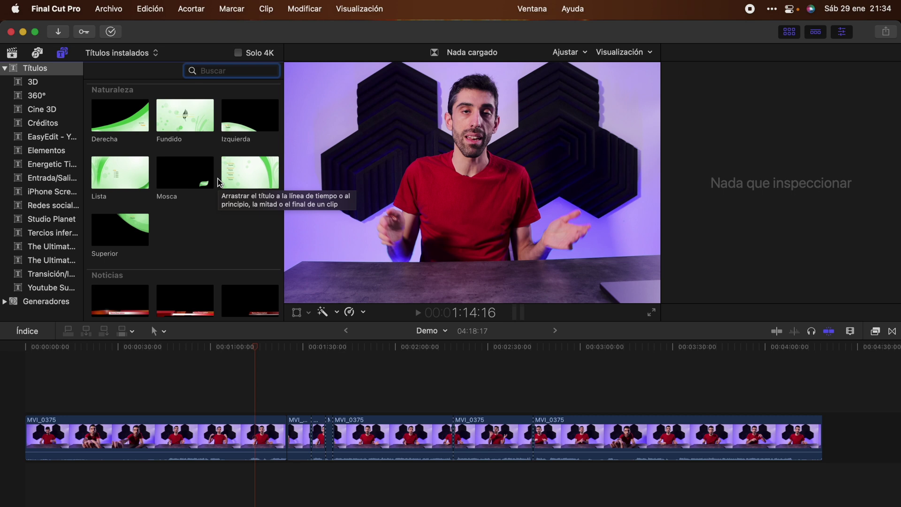
{"action": "scroll", "coordinate": [218, 181], "scroll_direction": "up", "scroll_amount": 5}
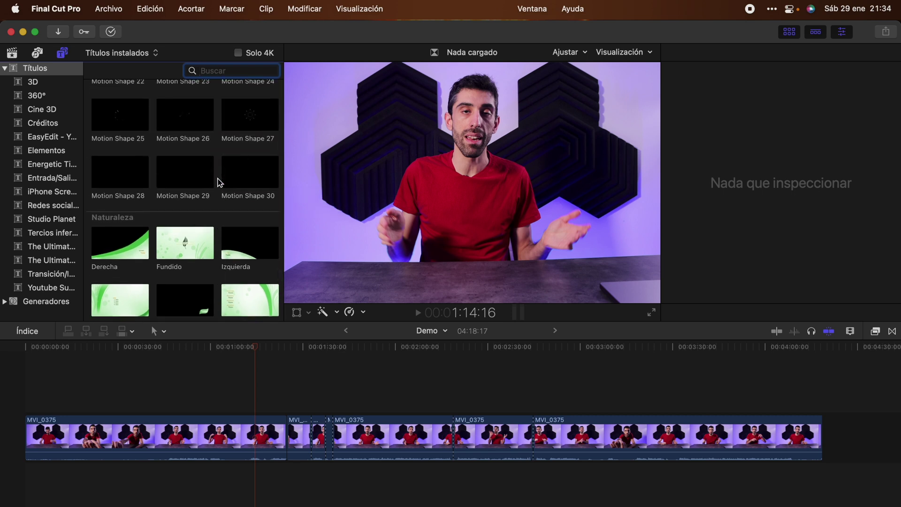
{"action": "scroll", "coordinate": [150, 142], "scroll_direction": "up", "scroll_amount": 15}
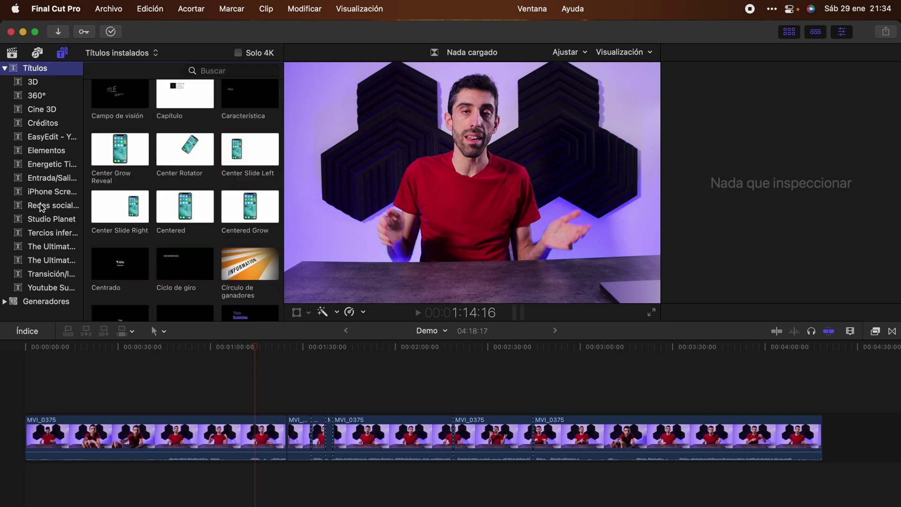
Preview the 3D titles and add the 3D básico title above the first MVI_0375 segment at about 0:37
{"action": "left_click", "coordinate": [37, 83]}
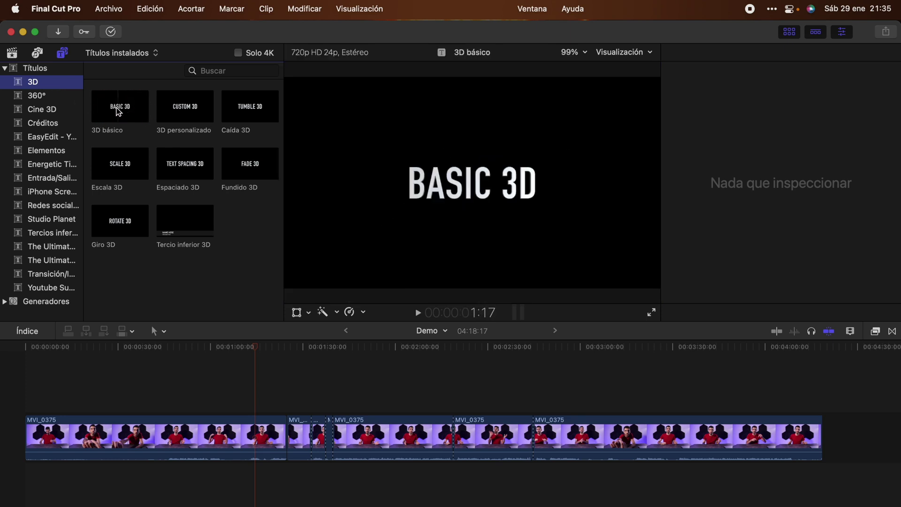
{"action": "left_click", "coordinate": [207, 110]}
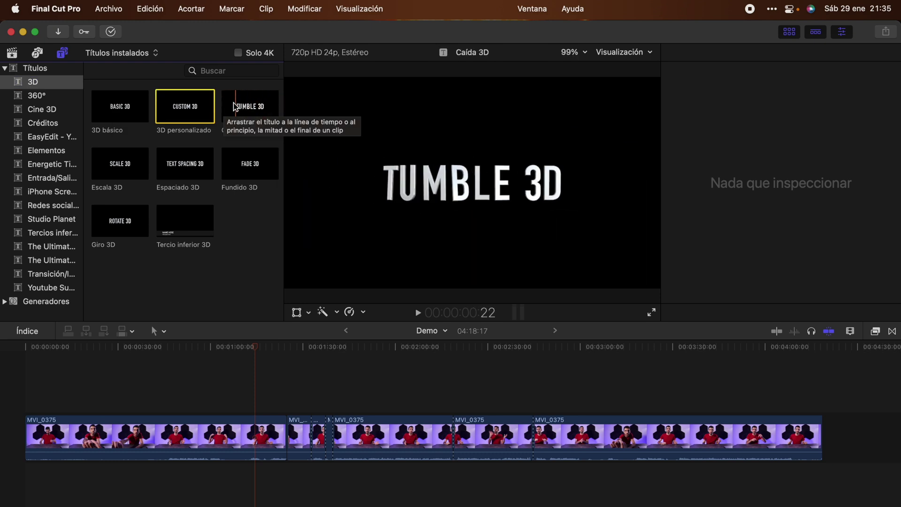
{"action": "left_click", "coordinate": [138, 103]}
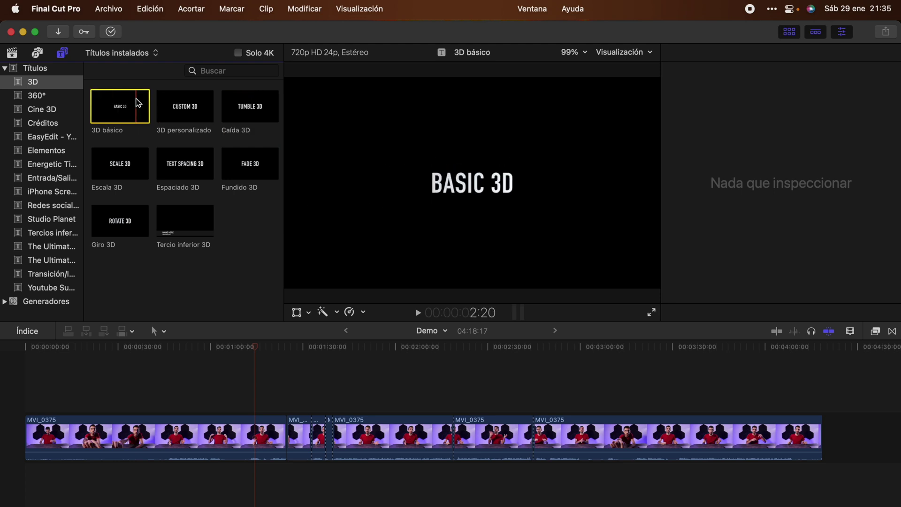
{"action": "left_click_drag", "start_coordinate": [138, 102], "coordinate": [137, 384]}
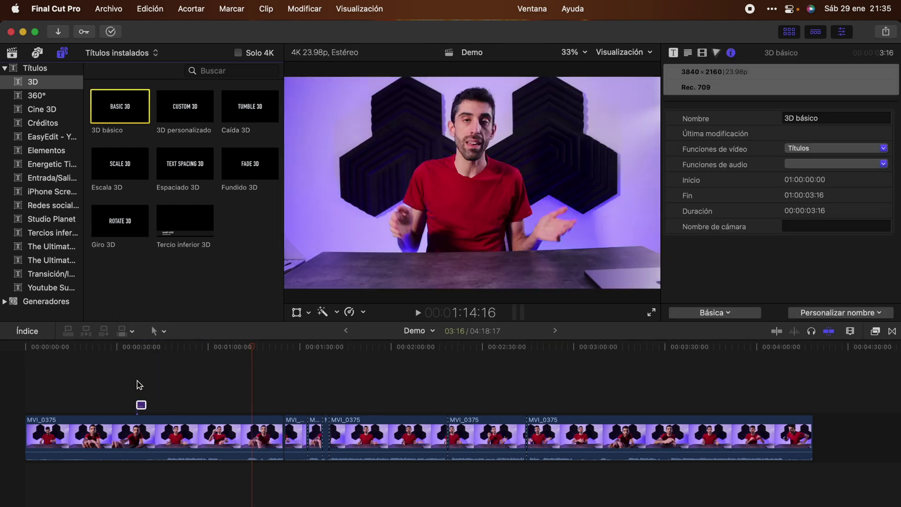
Move the 3D básico title to about 0:51 and extend its start to make its duration 6:06
{"action": "key", "text": "super+equal"}
{"action": "left_click_drag", "start_coordinate": [211, 405], "coordinate": [314, 410]}
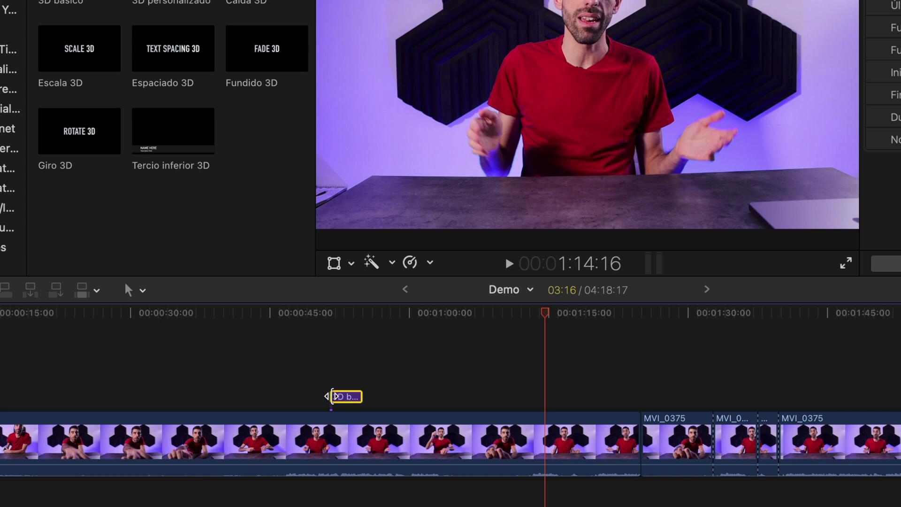
{"action": "left_click_drag", "start_coordinate": [334, 397], "coordinate": [280, 390]}
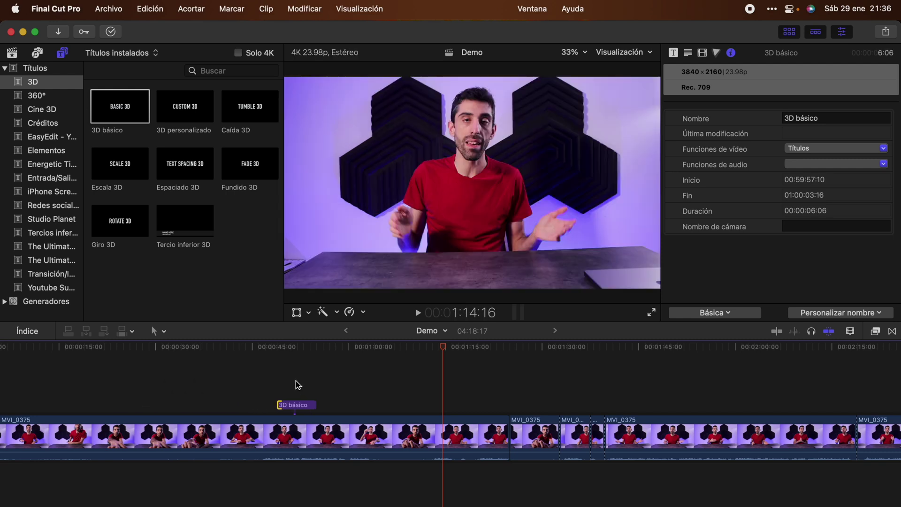
Use Transform at 51:20 to scale the 3D básico title down proportionally and move it to the lower centre of the frame
{"action": "left_click", "coordinate": [295, 381]}
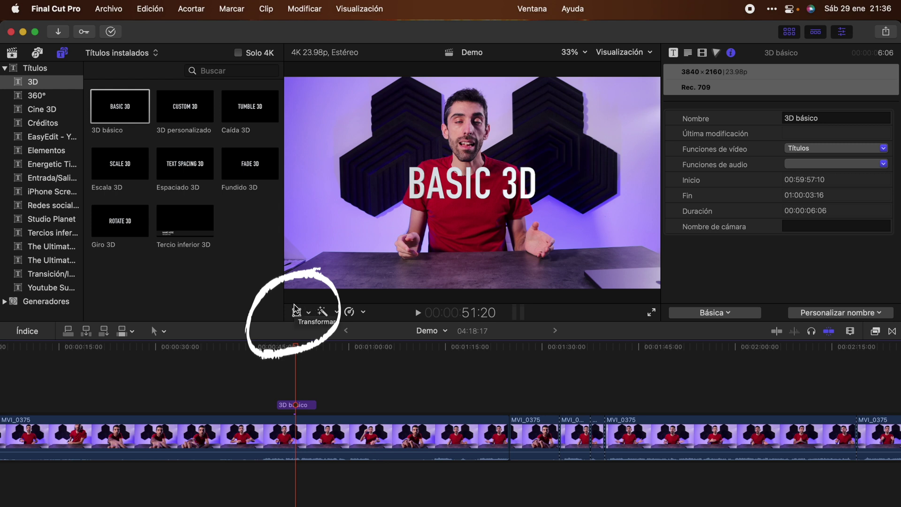
{"action": "left_click", "coordinate": [288, 405]}
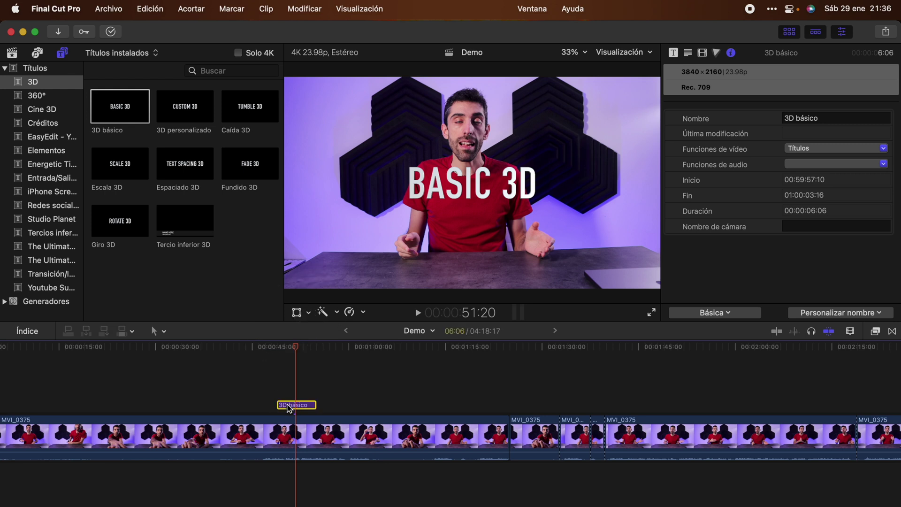
{"action": "left_click", "coordinate": [297, 313]}
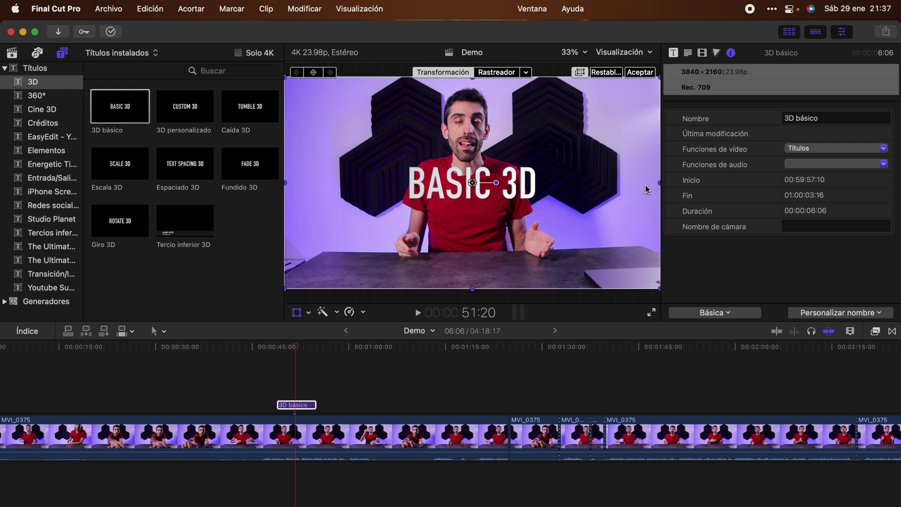
{"action": "mouse_move", "coordinate": [657, 183]}
{"action": "left_mouse_down"}
{"action": "mouse_move", "coordinate": [512, 186]}
{"action": "mouse_move", "coordinate": [661, 181]}
{"action": "left_mouse_up"}
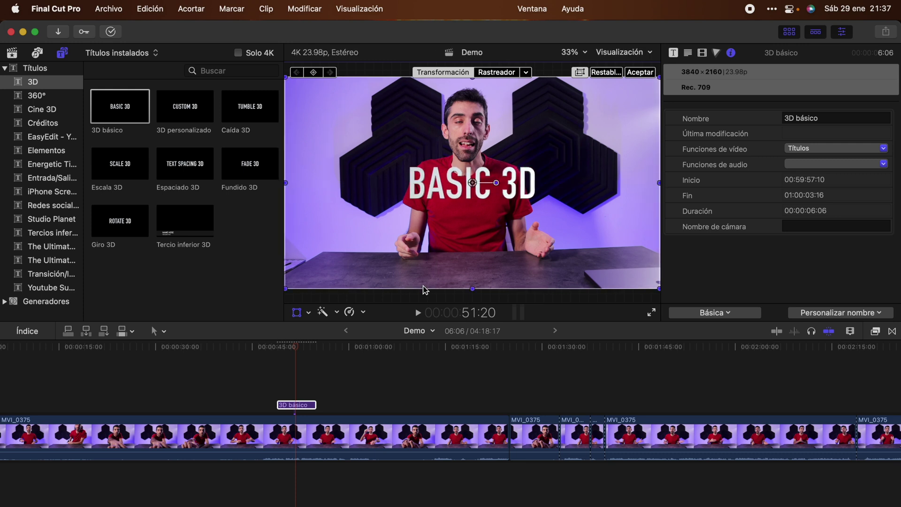
{"action": "mouse_move", "coordinate": [472, 291]}
{"action": "left_mouse_down"}
{"action": "mouse_move", "coordinate": [477, 238]}
{"action": "mouse_move", "coordinate": [479, 290]}
{"action": "left_mouse_up"}
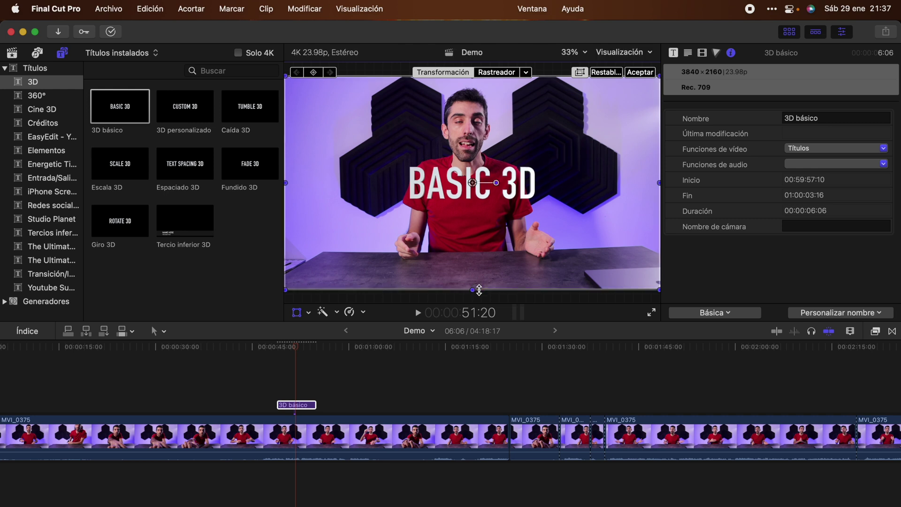
{"action": "key", "text": "shift"}
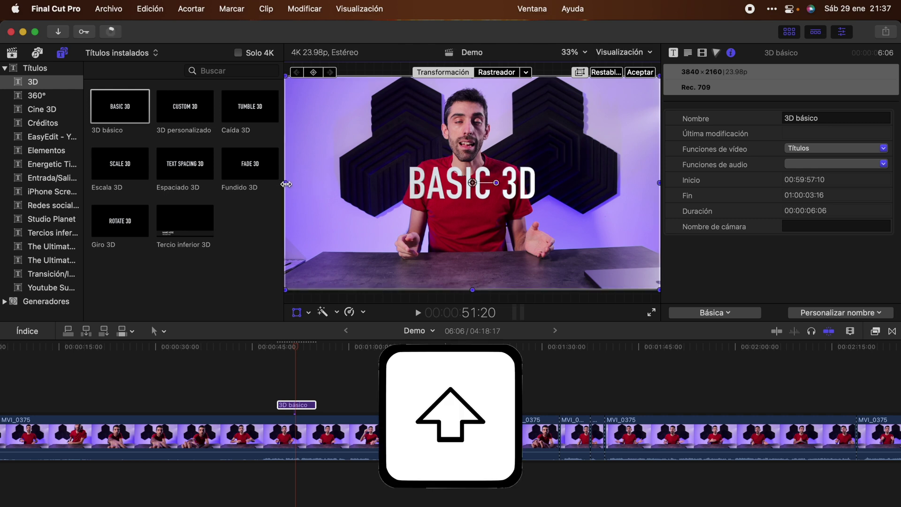
{"action": "left_click_drag", "start_coordinate": [286, 184], "coordinate": [307, 184]}
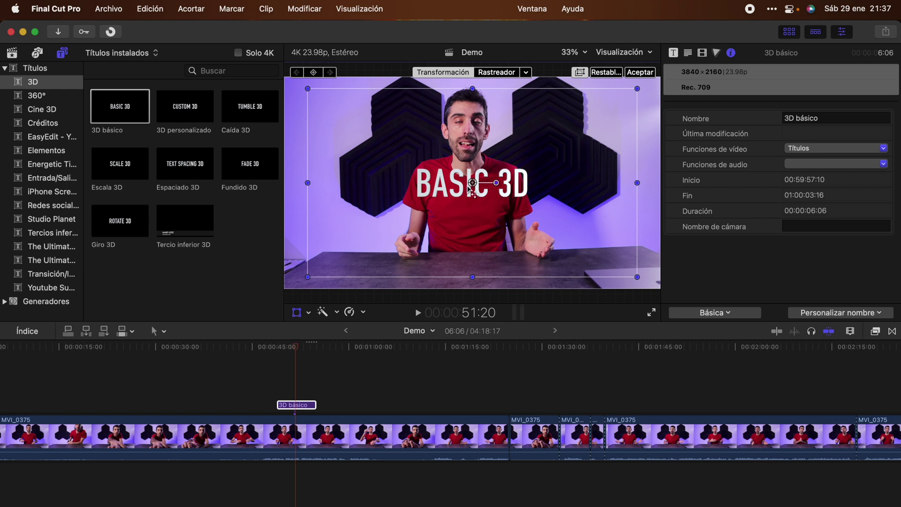
{"action": "left_click_drag", "start_coordinate": [481, 189], "coordinate": [452, 123]}
{"action": "left_click_drag", "start_coordinate": [529, 214], "coordinate": [439, 282]}
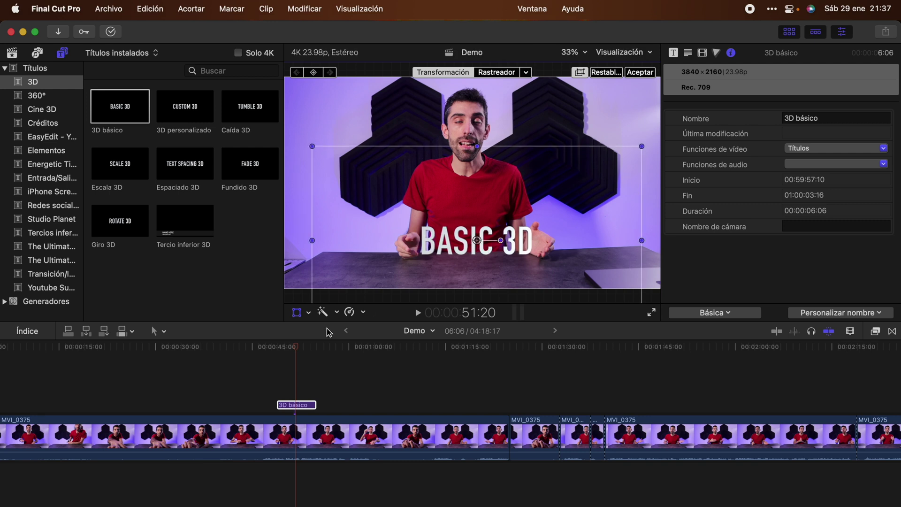
Compare the inspector properties of the 3D básico title and the first MVI_0375 segment, and place the playhead at 55:03
{"action": "left_click", "coordinate": [256, 393]}
{"action": "left_click", "coordinate": [300, 406]}
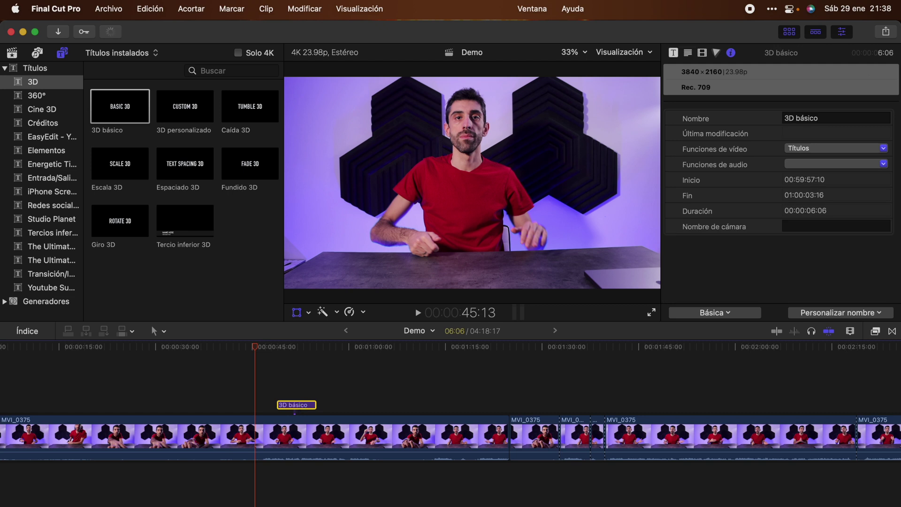
{"action": "left_click", "coordinate": [285, 433]}
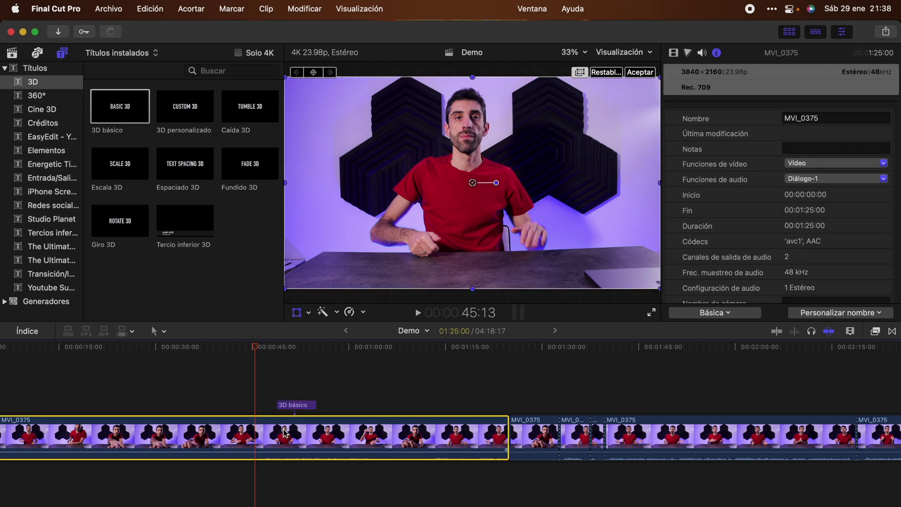
{"action": "left_click", "coordinate": [294, 405]}
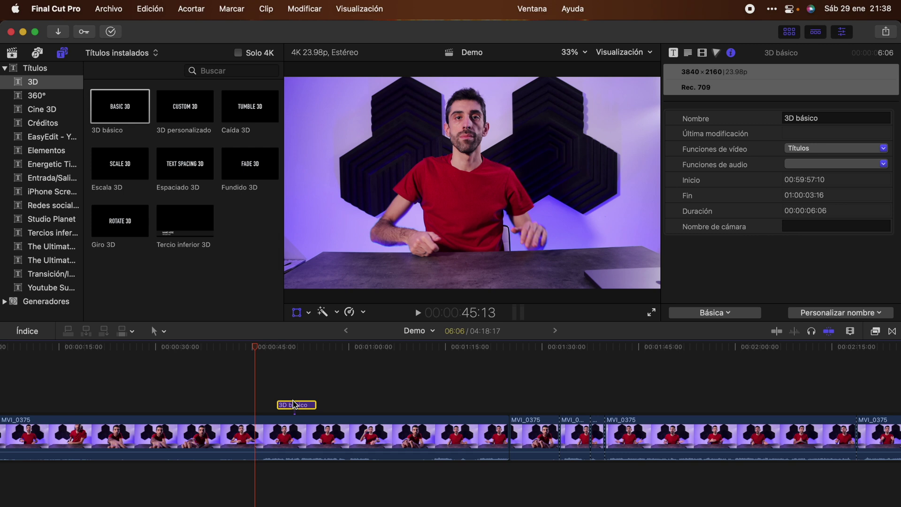
{"action": "left_click", "coordinate": [317, 392]}
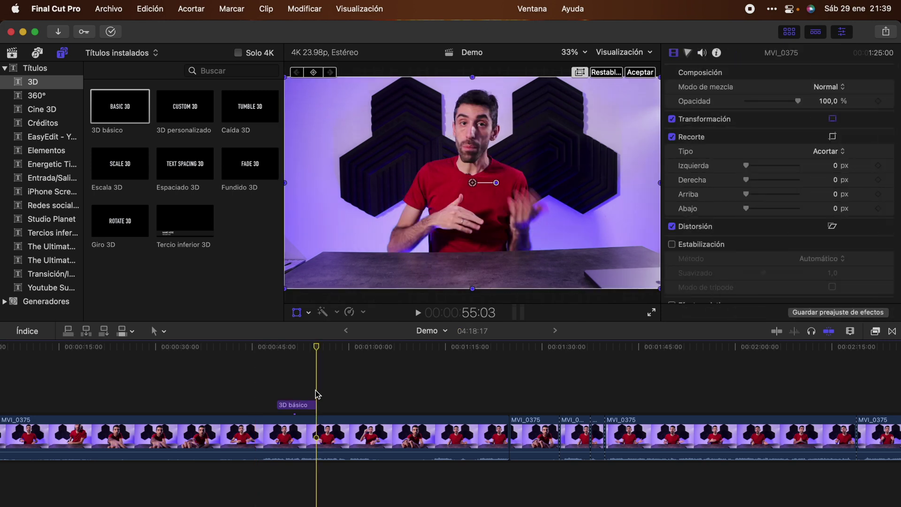
Replace the 3D básico title's text with DEMO TECNICA
{"action": "left_click", "coordinate": [297, 406]}
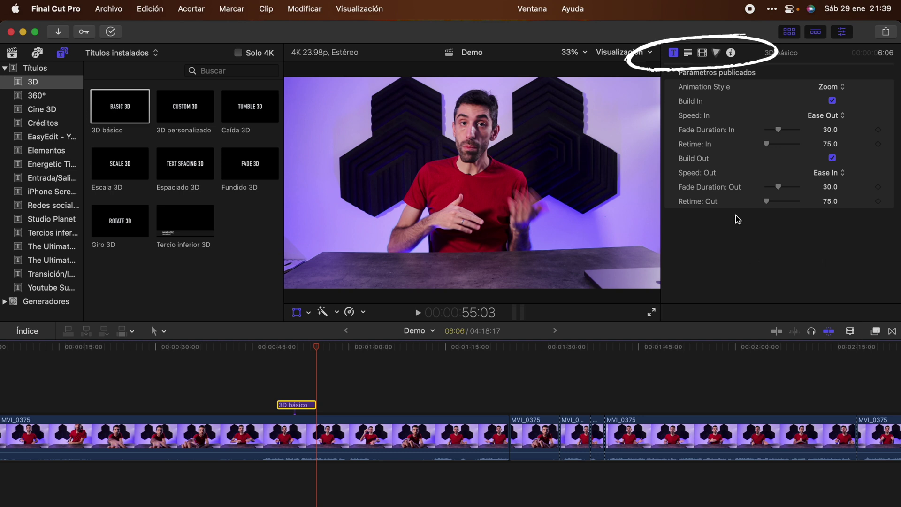
{"action": "left_click", "coordinate": [689, 53]}
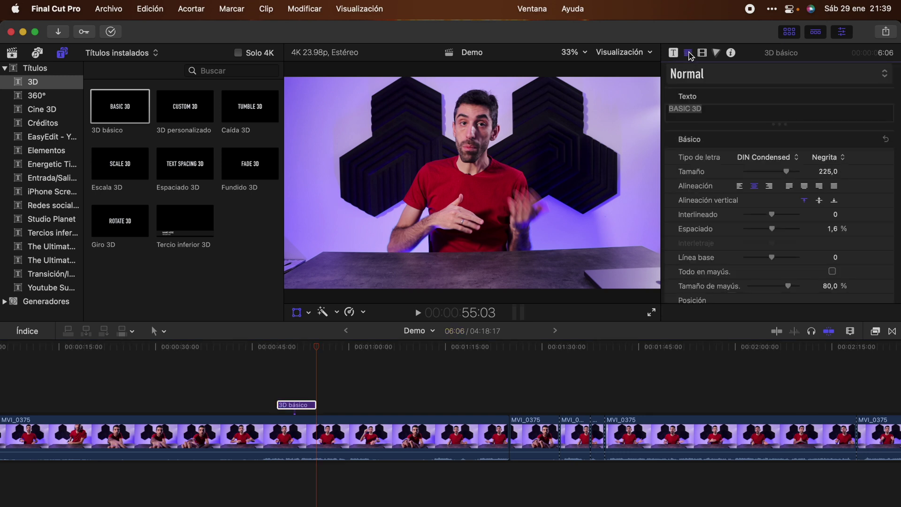
{"action": "left_click", "coordinate": [713, 110]}
{"action": "type", "text": "DEMO TECNICA"}
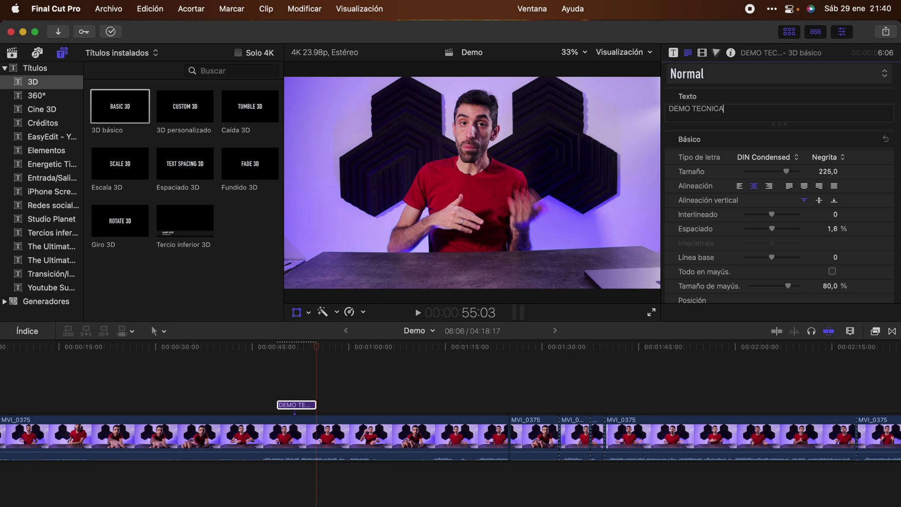
Set the DEMO TECNICA title's font to Druk Wide and its size to 256, and review the remaining text properties
{"action": "left_click", "coordinate": [770, 157]}
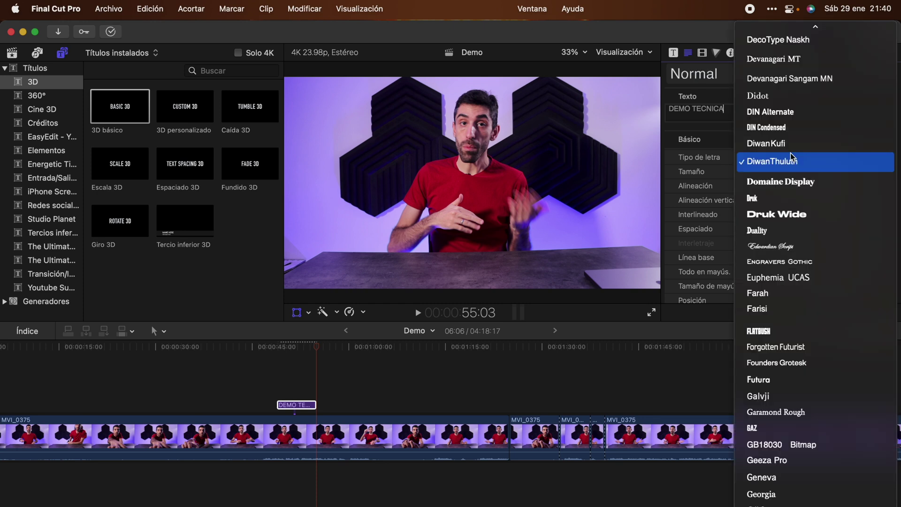
{"action": "left_click", "coordinate": [790, 216]}
{"action": "mouse_move", "coordinate": [787, 171]}
{"action": "left_mouse_down"}
{"action": "mouse_move", "coordinate": [771, 172]}
{"action": "mouse_move", "coordinate": [792, 172]}
{"action": "left_mouse_up"}
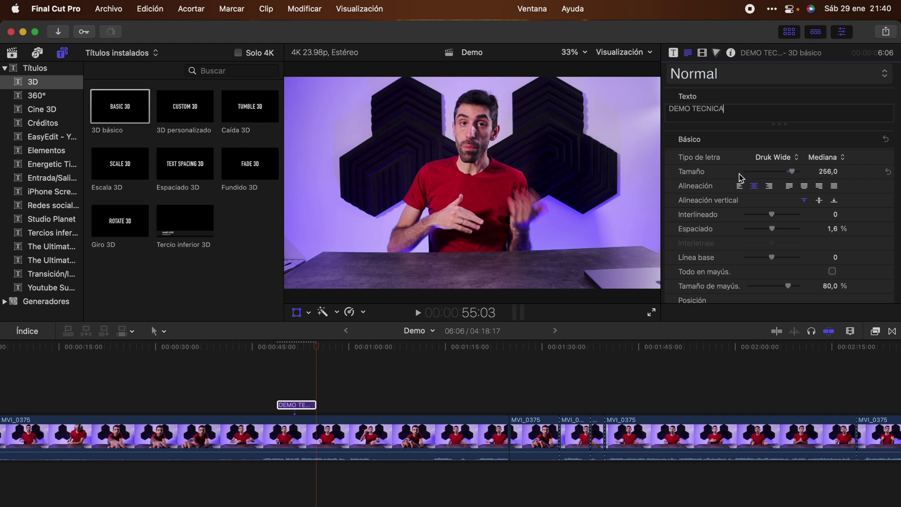
{"action": "scroll", "coordinate": [747, 215], "scroll_direction": "down", "scroll_amount": 2}
{"action": "scroll", "coordinate": [748, 215], "scroll_direction": "down", "scroll_amount": 6}
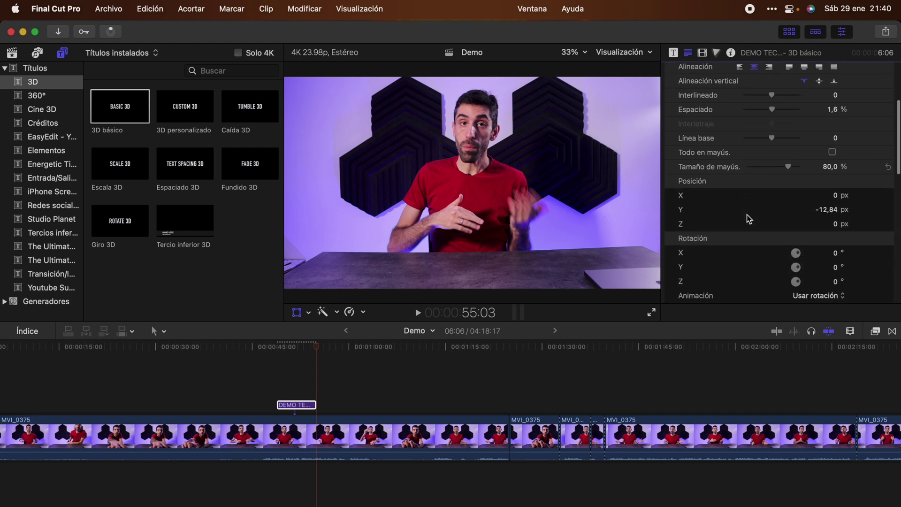
{"action": "scroll", "coordinate": [747, 215], "scroll_direction": "up", "scroll_amount": 4}
{"action": "scroll", "coordinate": [747, 215], "scroll_direction": "up", "scroll_amount": 5}
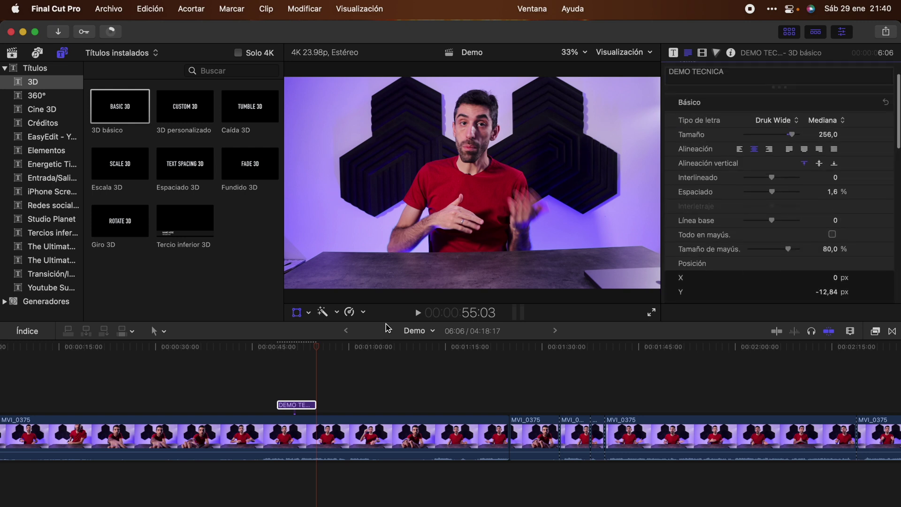
Reduce the DEMO TECNICA title's size to 163 and move it to the frame's centre, and play it from 48:21
{"action": "left_click", "coordinate": [293, 351]}
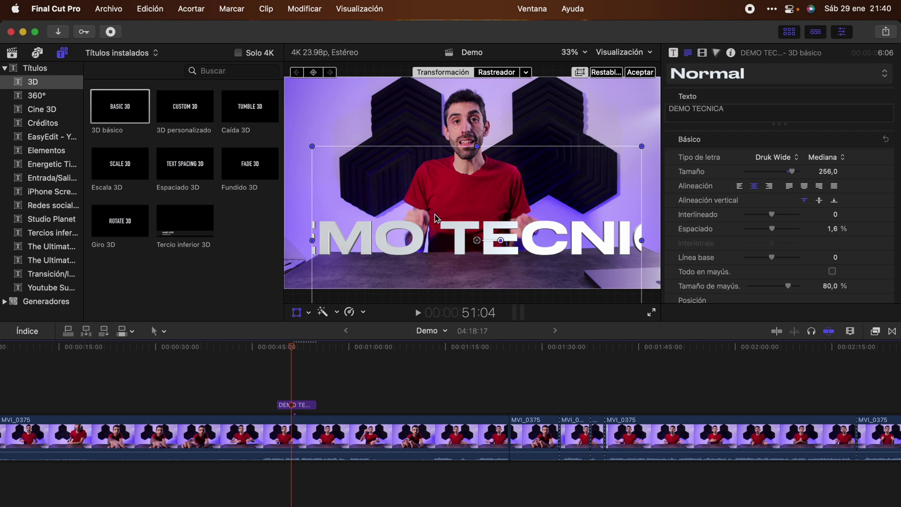
{"action": "left_click", "coordinate": [299, 376]}
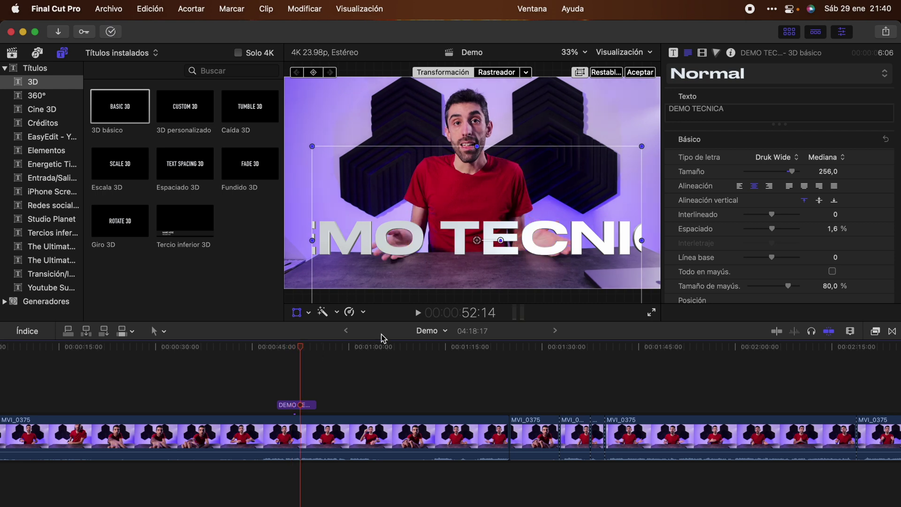
{"action": "left_click_drag", "start_coordinate": [792, 171], "coordinate": [774, 169]}
{"action": "left_click_drag", "start_coordinate": [478, 241], "coordinate": [473, 183]}
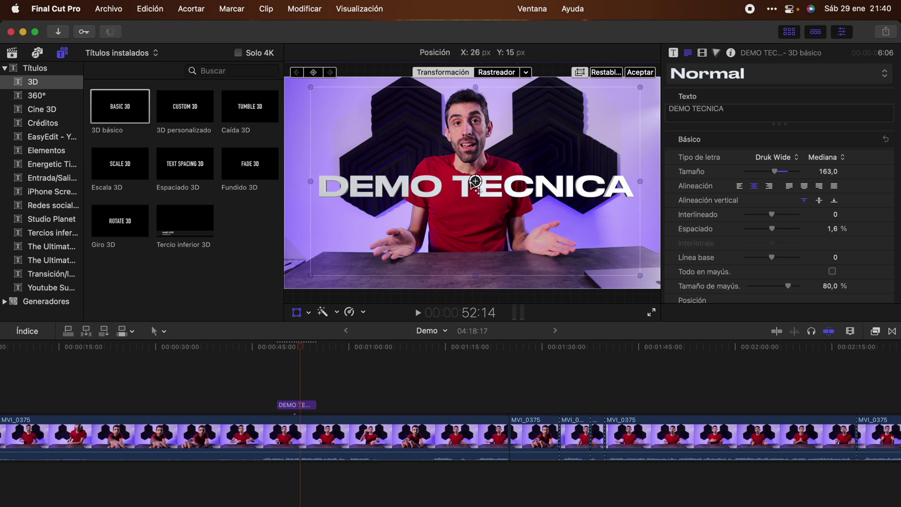
{"action": "left_click", "coordinate": [278, 351]}
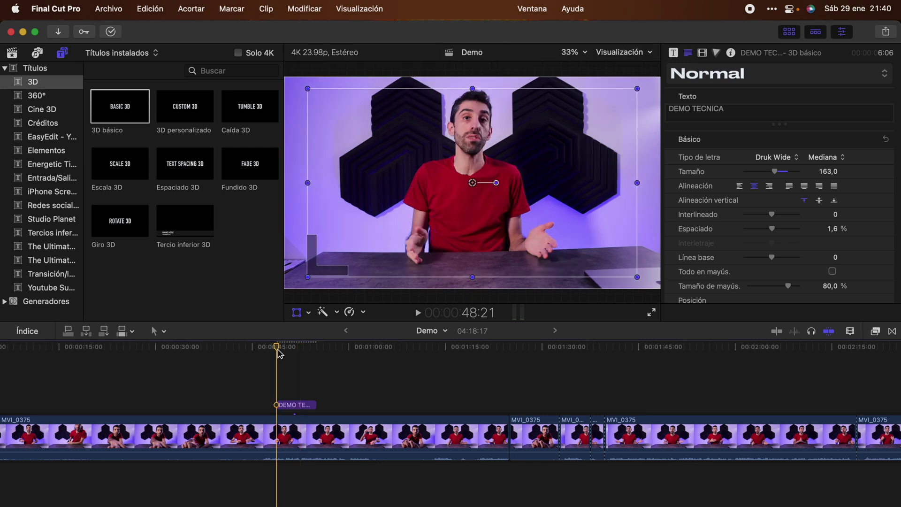
{"action": "key", "text": "space"}
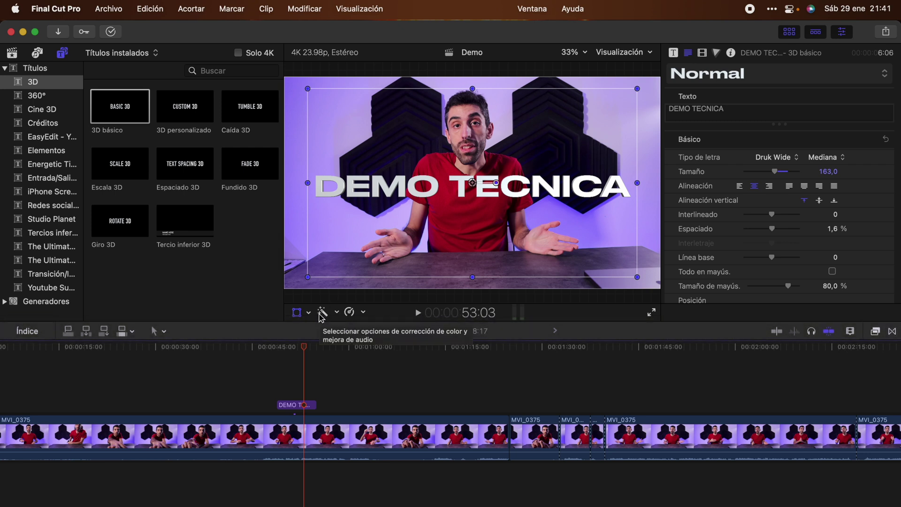
Browse the installed effects and transitions, previewing Aislar and Atenuar on the first MVI_0375 segment as well as Transition 10
{"action": "left_click", "coordinate": [892, 332]}
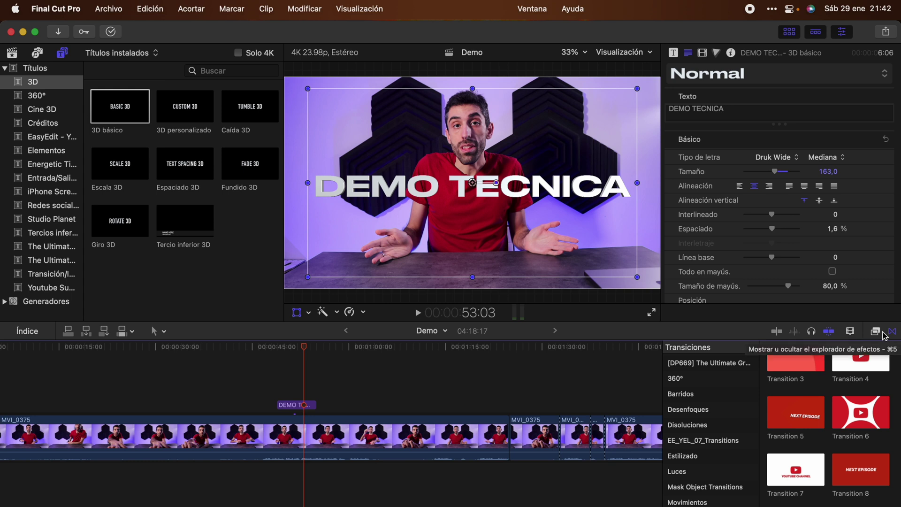
{"action": "left_click", "coordinate": [883, 332]}
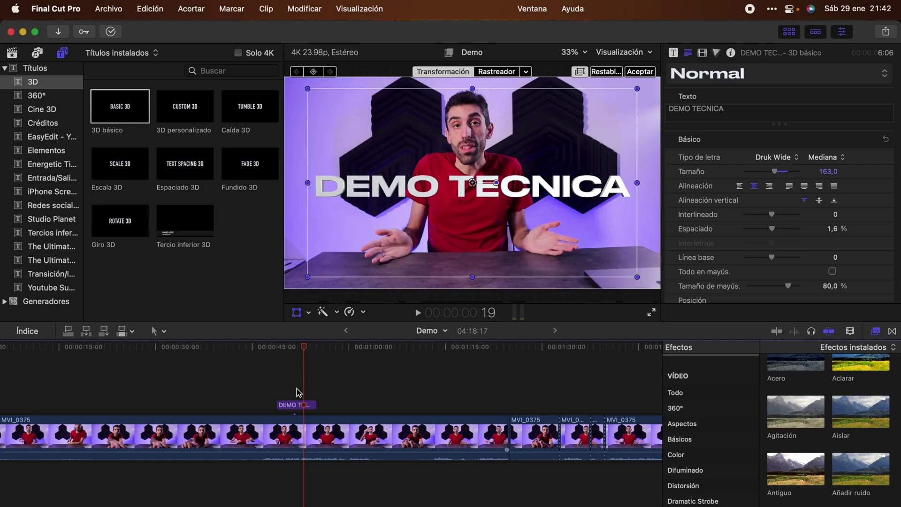
{"action": "left_click", "coordinate": [358, 374]}
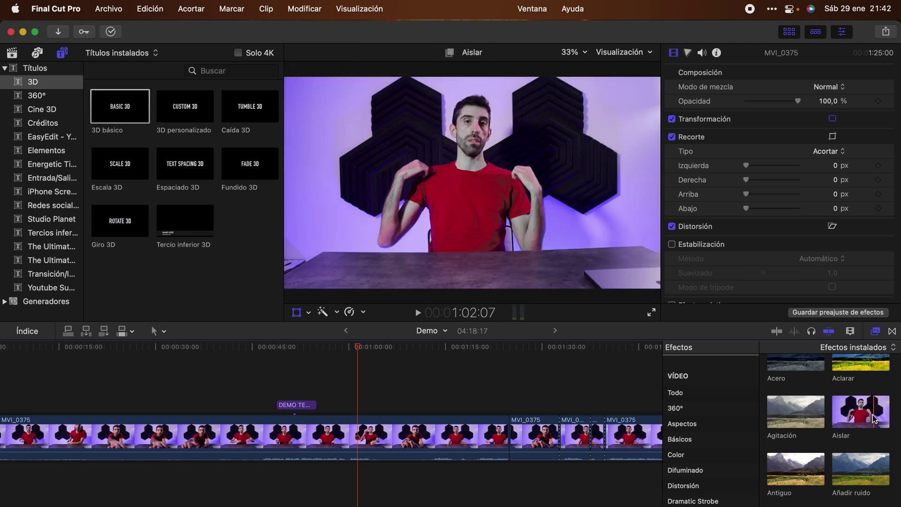
{"action": "scroll", "coordinate": [868, 417], "scroll_direction": "down", "scroll_amount": 3}
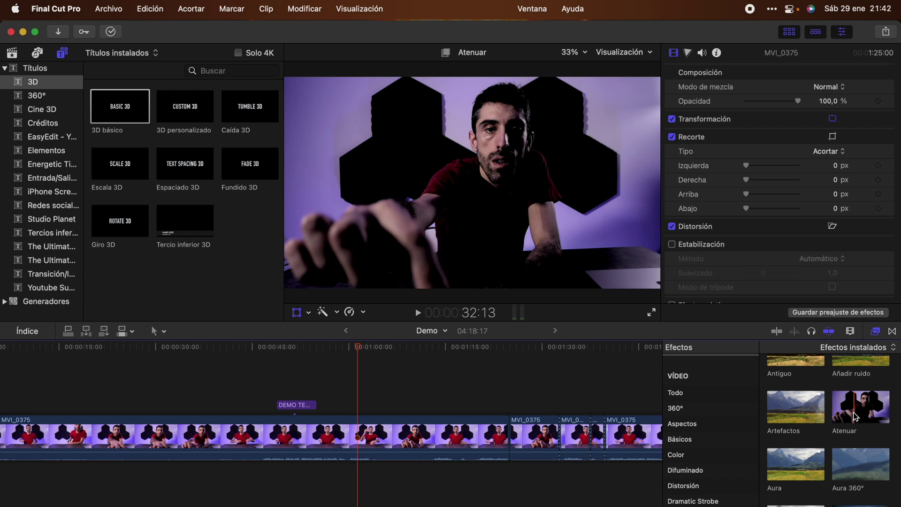
{"action": "left_click", "coordinate": [892, 332]}
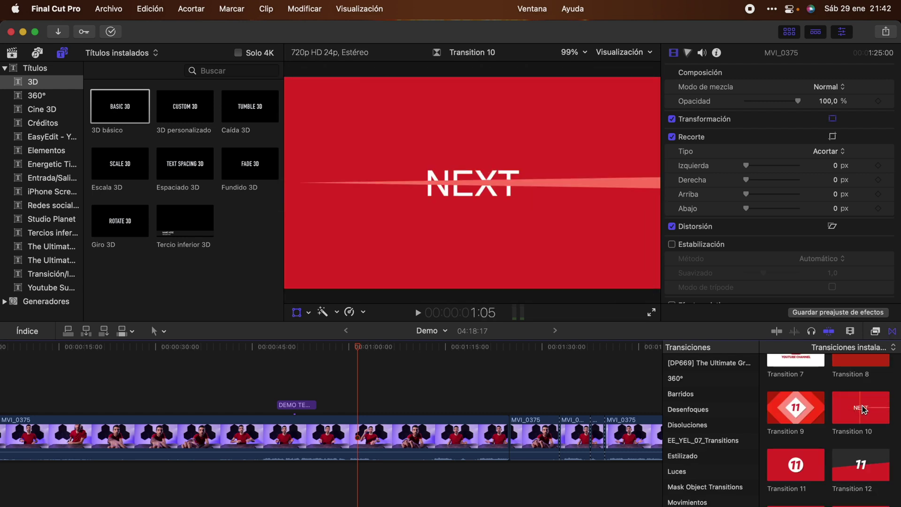
{"action": "left_click", "coordinate": [833, 402]}
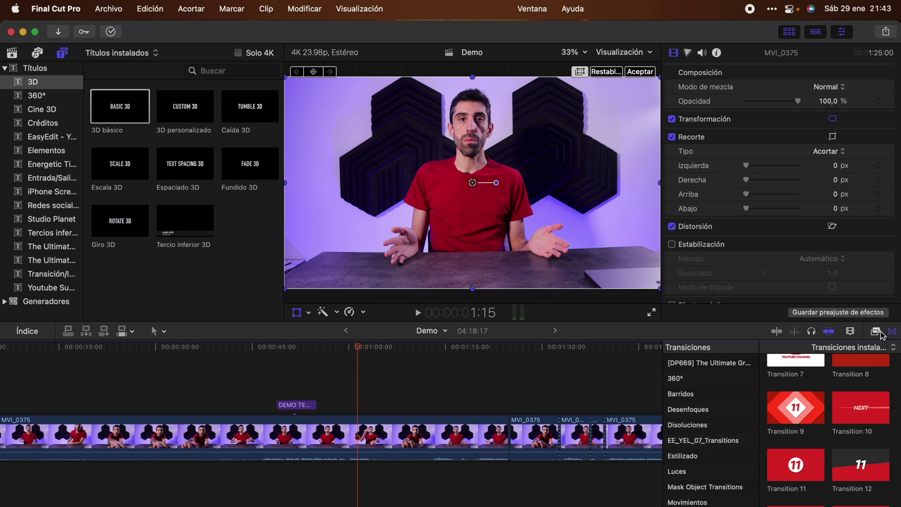
Apply the Artefactos effect to the second MVI_0375 segment and view it at 1:27:20
{"action": "left_click", "coordinate": [875, 332]}
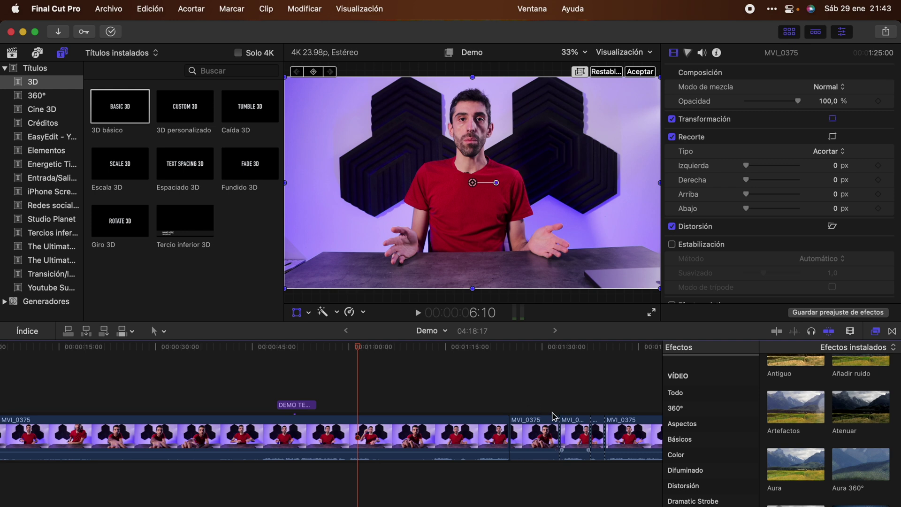
{"action": "left_click", "coordinate": [541, 429]}
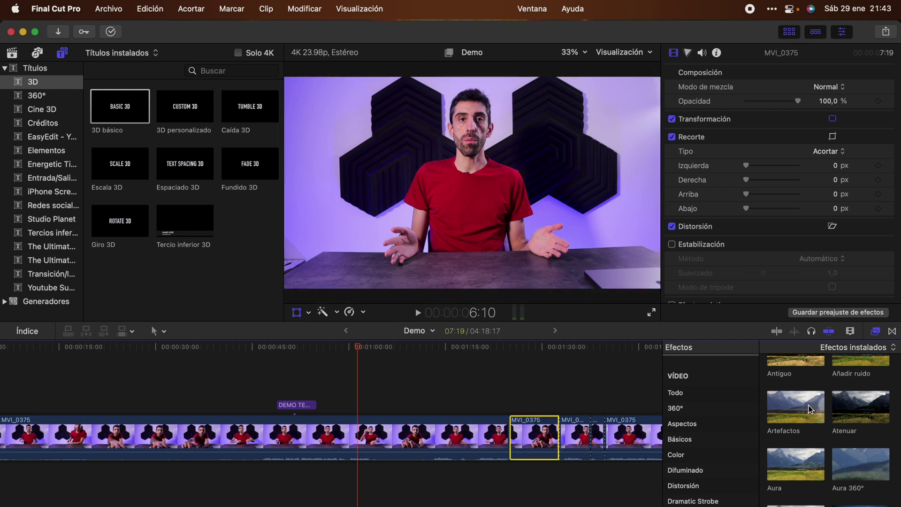
{"action": "left_click_drag", "start_coordinate": [808, 409], "coordinate": [539, 441]}
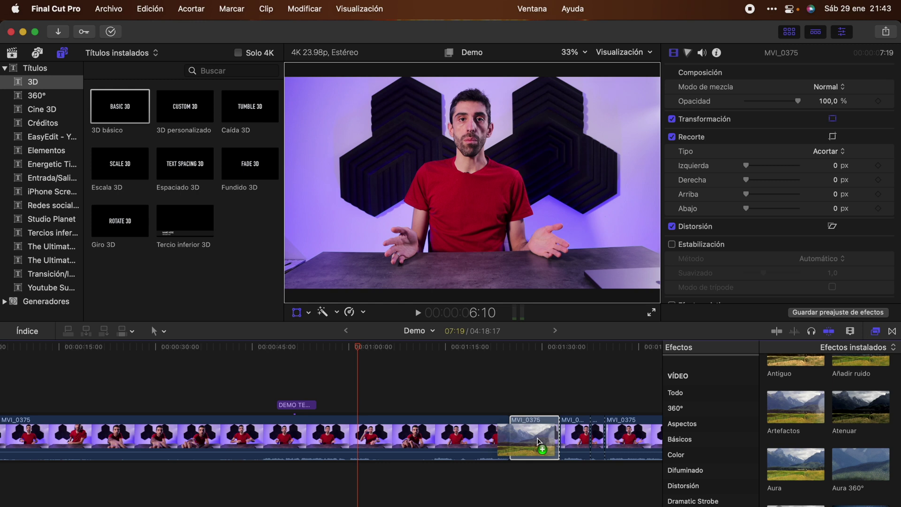
{"action": "left_click_drag", "start_coordinate": [539, 440], "coordinate": [540, 443]}
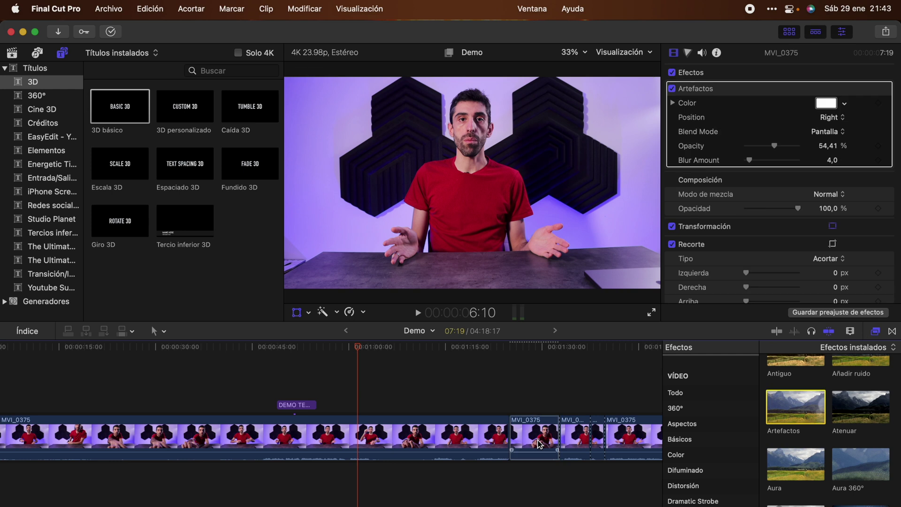
{"action": "left_click", "coordinate": [527, 387]}
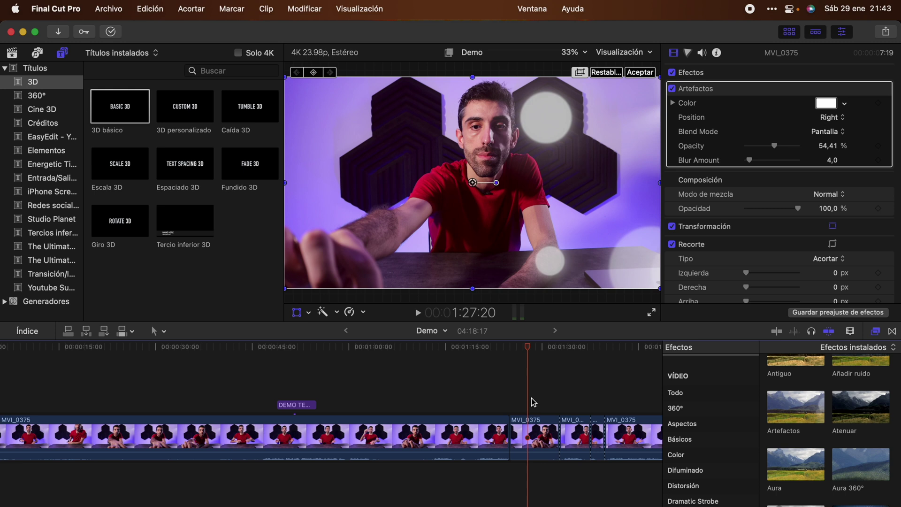
Add Transition 11 at the cut between the second and third MVI_0375 segments and play it
{"action": "scroll", "coordinate": [532, 399], "scroll_direction": "right", "scroll_amount": 5}
{"action": "left_click", "coordinate": [896, 333]}
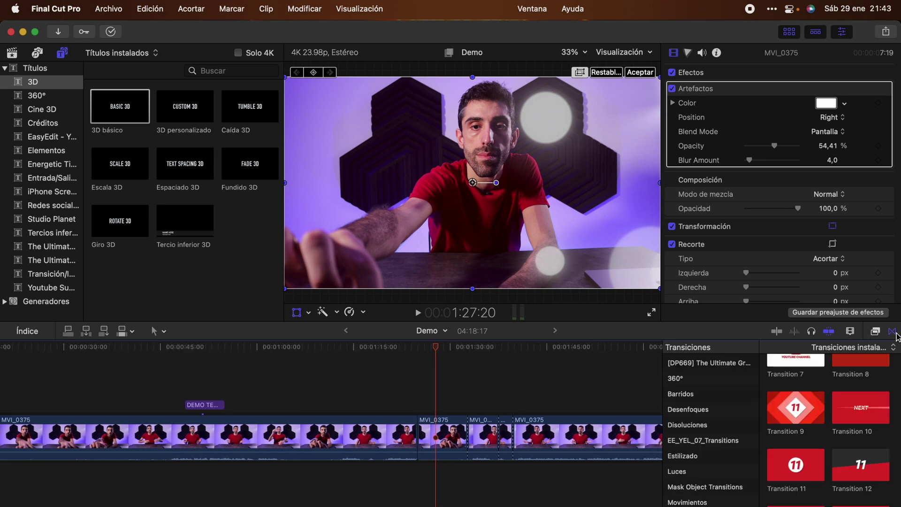
{"action": "left_click_drag", "start_coordinate": [795, 465], "coordinate": [461, 438]}
{"action": "key", "text": "space"}
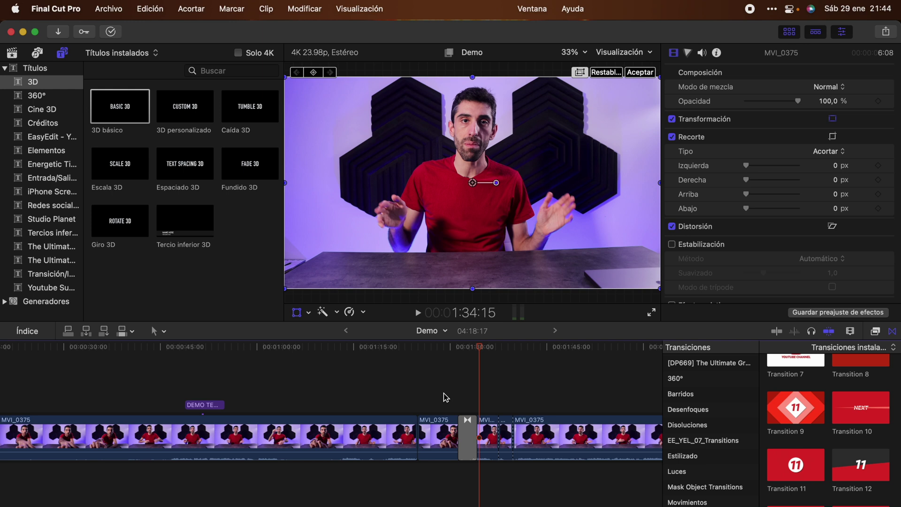
Review Transition 11's properties and set its Color 1 to yellow with the playhead at 1:32:19
{"action": "left_click", "coordinate": [466, 439]}
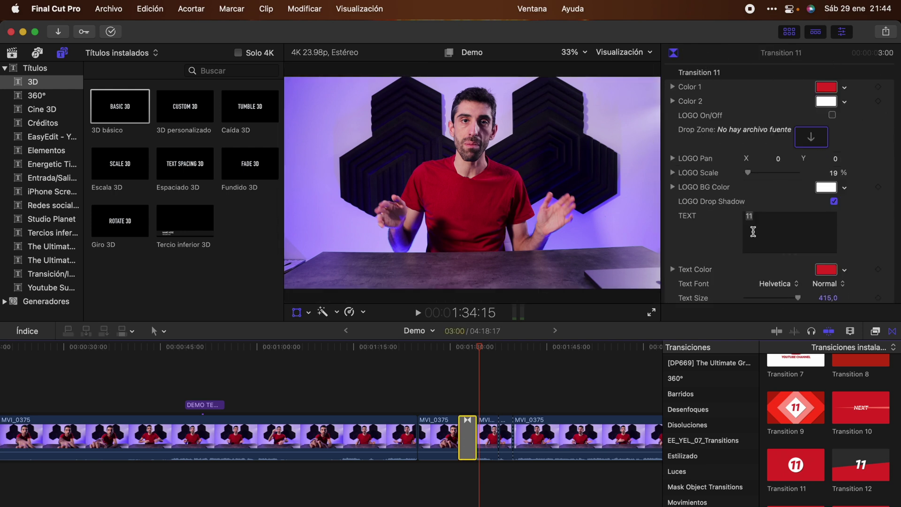
{"action": "scroll", "coordinate": [752, 232], "scroll_direction": "down", "scroll_amount": 5}
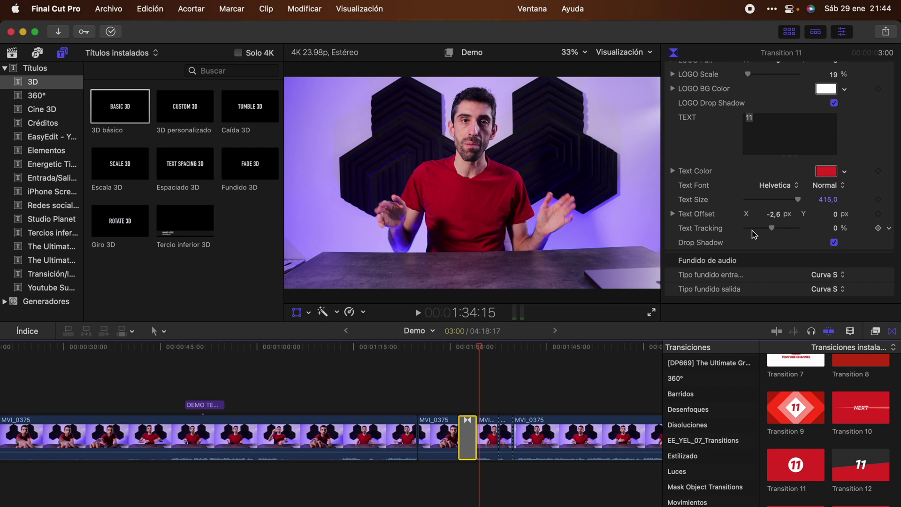
{"action": "scroll", "coordinate": [754, 232], "scroll_direction": "up", "scroll_amount": 5}
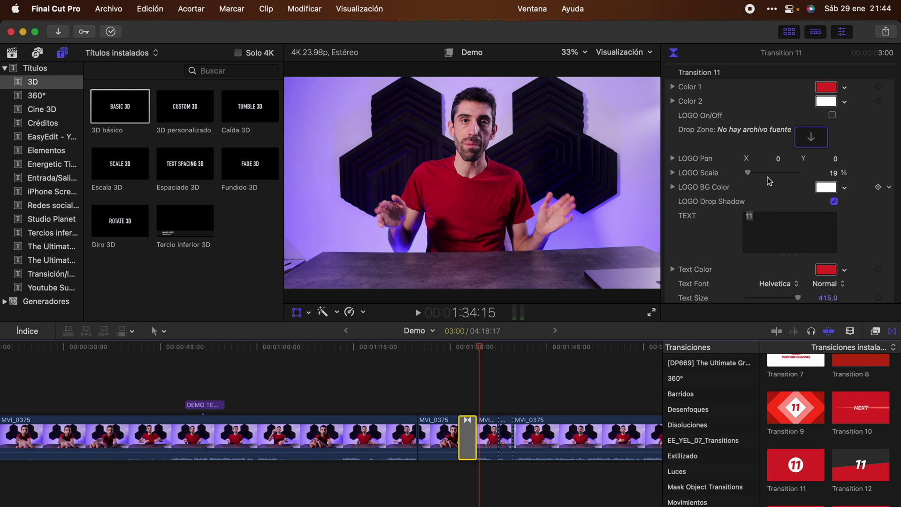
{"action": "left_click", "coordinate": [469, 385]}
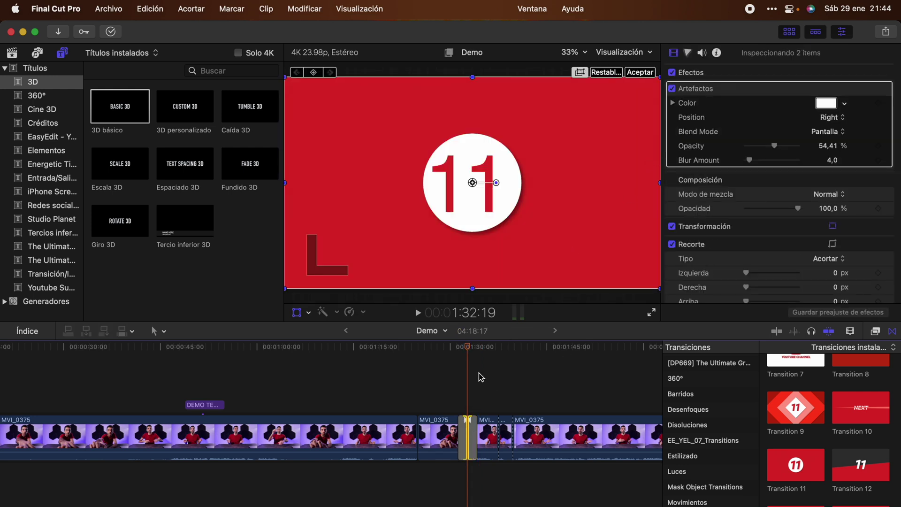
{"action": "left_click", "coordinate": [464, 430]}
{"action": "left_click", "coordinate": [827, 87]}
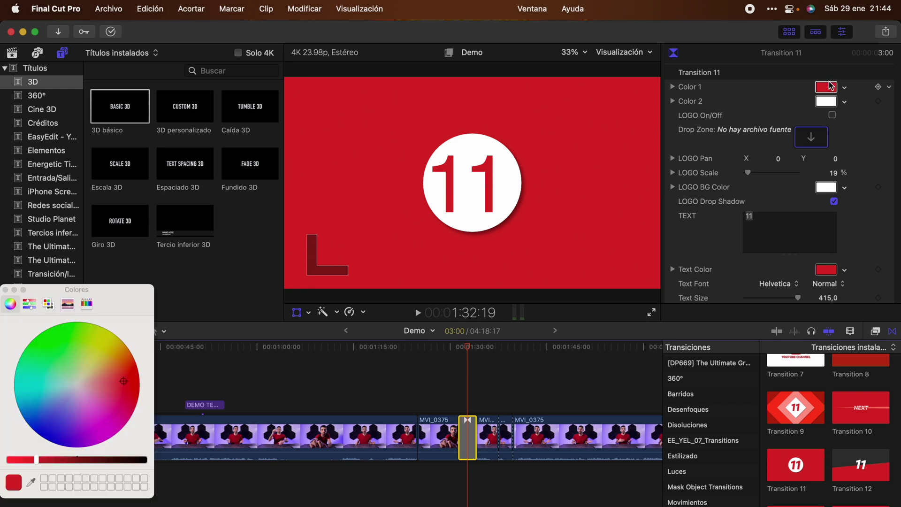
{"action": "left_click", "coordinate": [108, 337]}
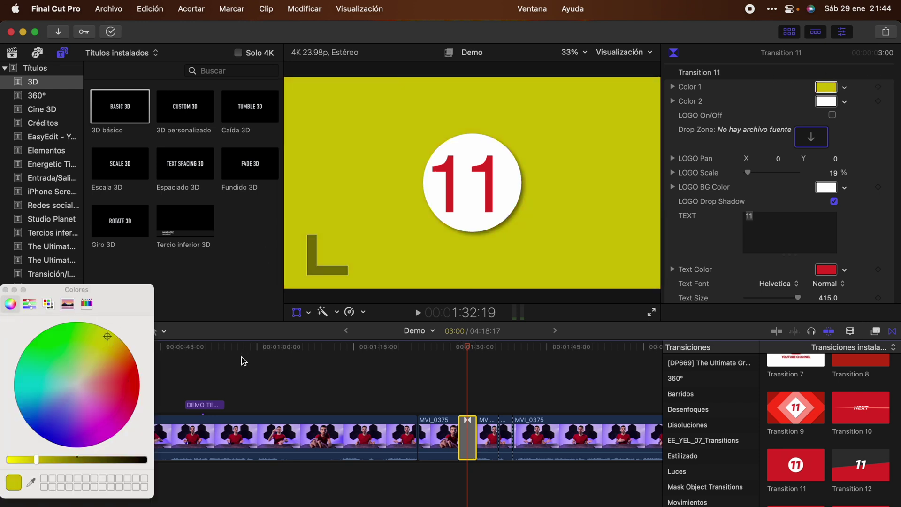
Replace Transition 11's text with 20 and delete the new text
{"action": "left_click", "coordinate": [773, 221]}
{"action": "key", "text": "BackSpace"}
{"action": "key", "text": "BackSpace"}
{"action": "type", "text": "20"}
{"action": "key", "text": "BackSpace"}
{"action": "key", "text": "BackSpace"}
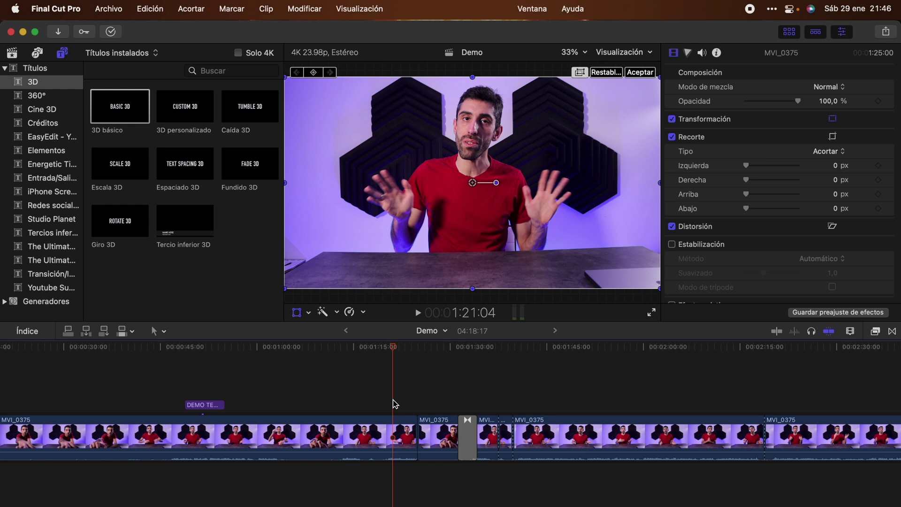
Detach the audio from the first MVI_0375 segment
{"action": "left_click", "coordinate": [282, 427]}
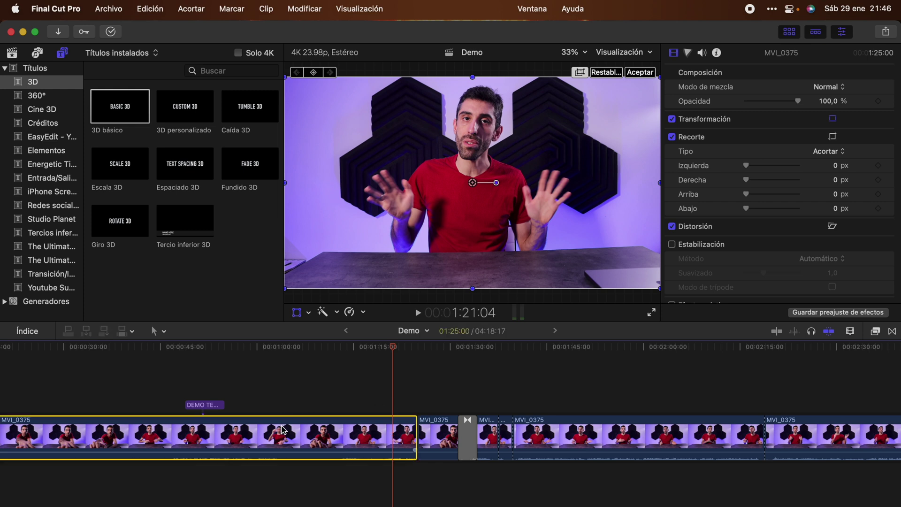
{"action": "right_click", "coordinate": [279, 446]}
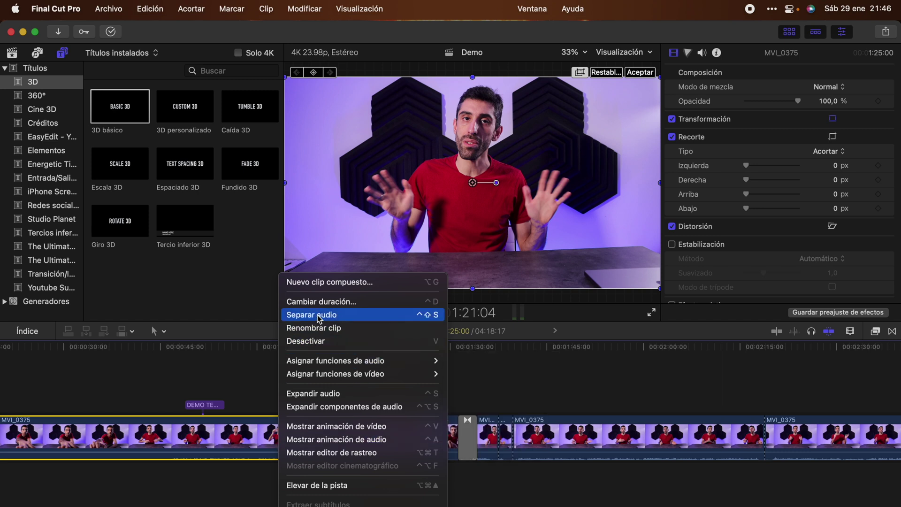
{"action": "left_click", "coordinate": [413, 318]}
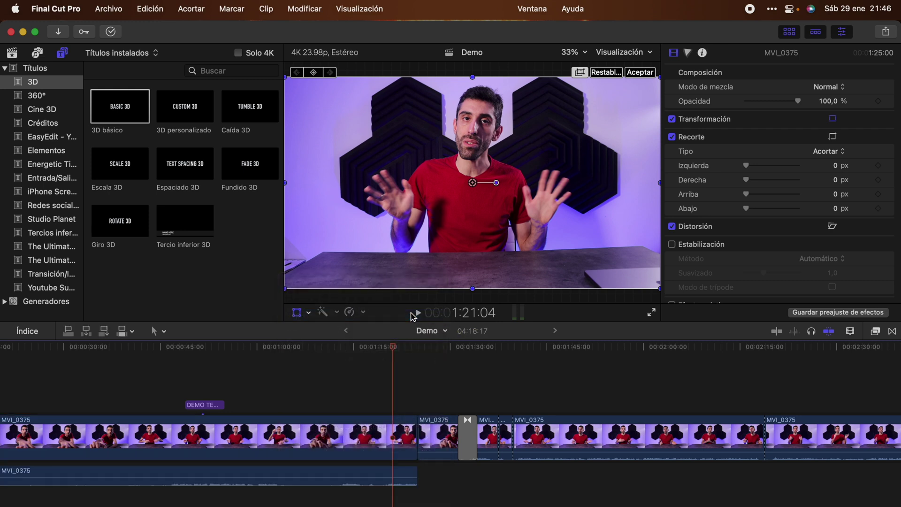
Move the first MVI_0375 segment's detached audio later so that it ends at the start of the transition
{"action": "scroll", "coordinate": [355, 351], "scroll_direction": "left", "scroll_amount": 3}
{"action": "scroll", "coordinate": [356, 351], "scroll_direction": "left", "scroll_amount": 1}
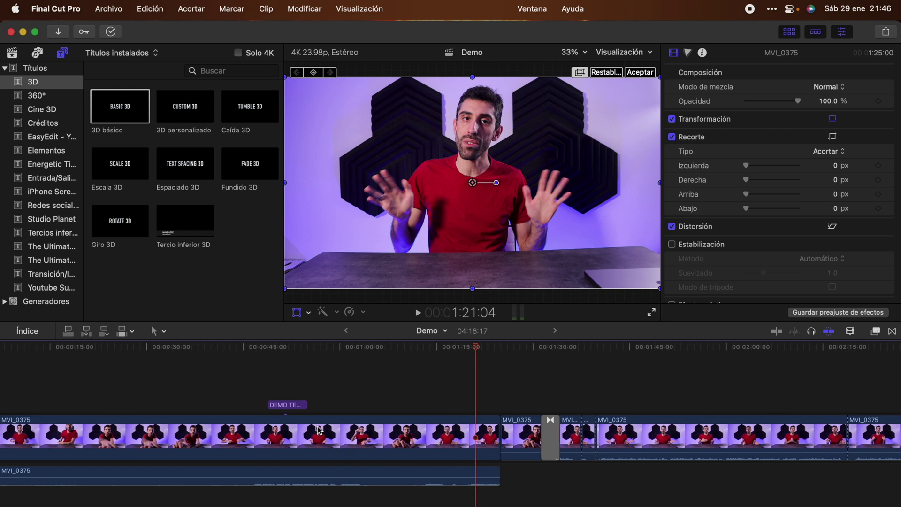
{"action": "left_click", "coordinate": [371, 425]}
{"action": "left_click", "coordinate": [367, 472]}
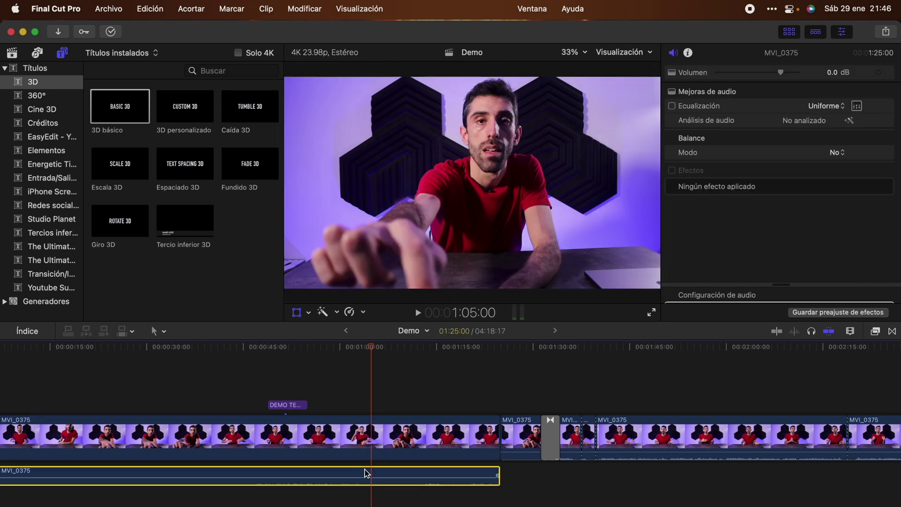
{"action": "left_click", "coordinate": [434, 398]}
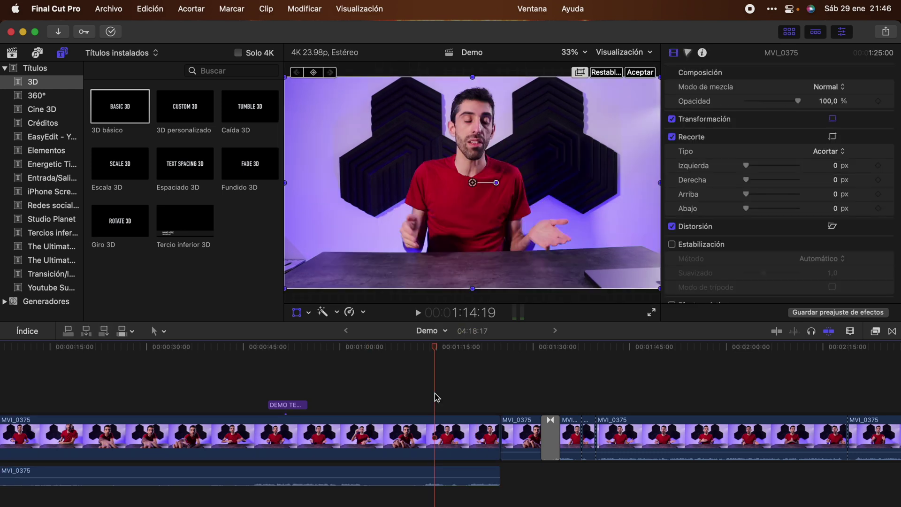
{"action": "mouse_move", "coordinate": [360, 472]}
{"action": "left_mouse_down"}
{"action": "mouse_move", "coordinate": [425, 472]}
{"action": "mouse_move", "coordinate": [373, 470]}
{"action": "left_mouse_up"}
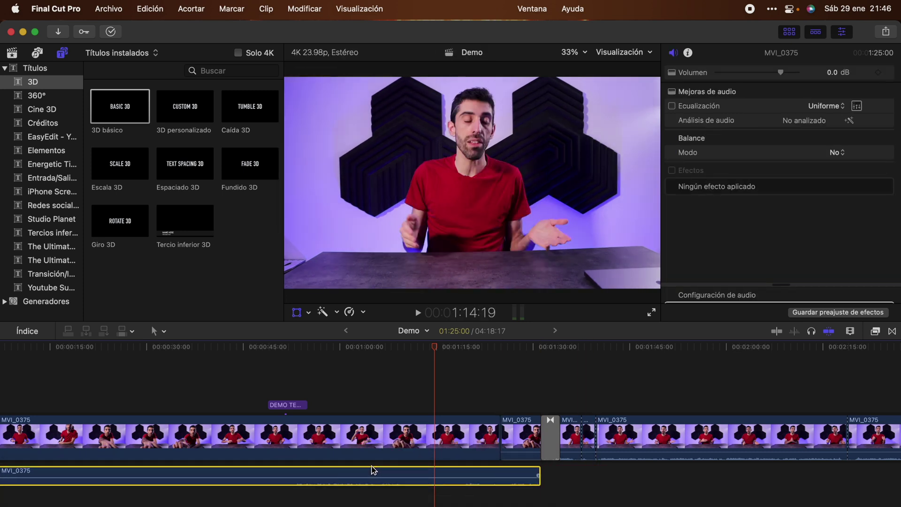
Split the detached audio clip at four points into five pieces with the Blade tool and return to the Select tool
{"action": "key", "text": "b"}
{"action": "left_click", "coordinate": [416, 476]}
{"action": "left_click", "coordinate": [297, 477]}
{"action": "left_click", "coordinate": [221, 477]}
{"action": "left_click", "coordinate": [154, 477]}
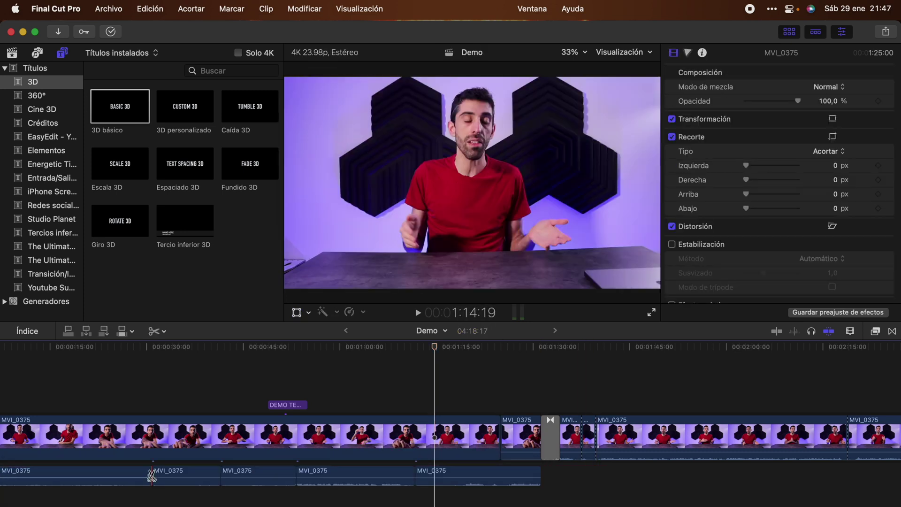
{"action": "key", "text": "a"}
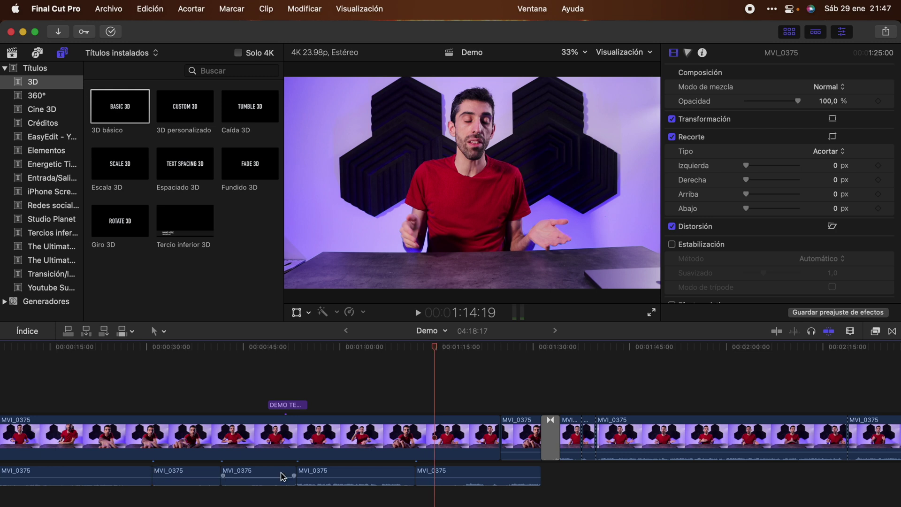
Try disabling and re-enabling the fourth detached audio piece and the first MVI_0375 video segment
{"action": "left_click", "coordinate": [346, 475]}
{"action": "key", "text": "v"}
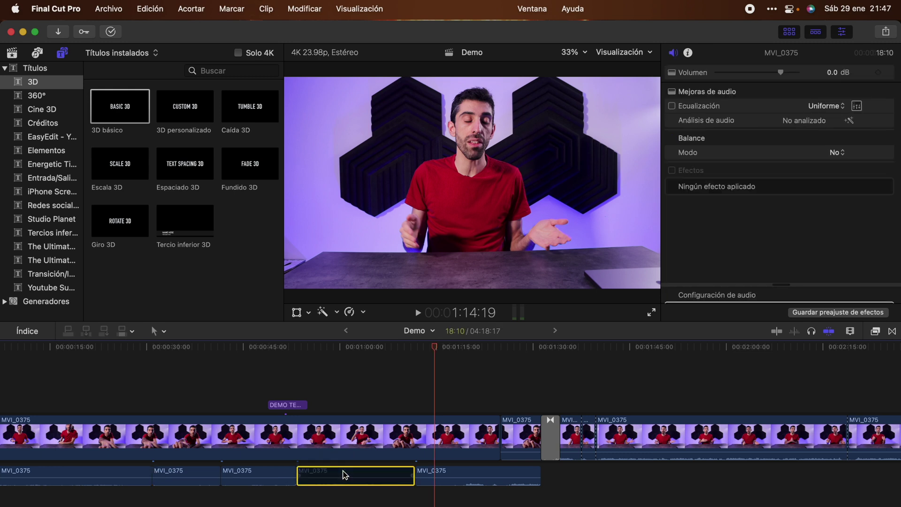
{"action": "key", "text": "v"}
{"action": "key", "text": "v"}
{"action": "left_click", "coordinate": [447, 427]}
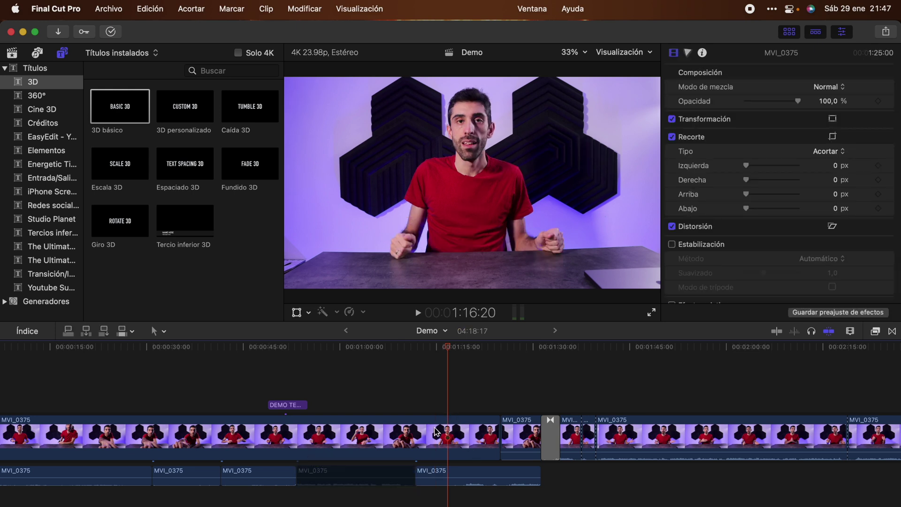
{"action": "key", "text": "v"}
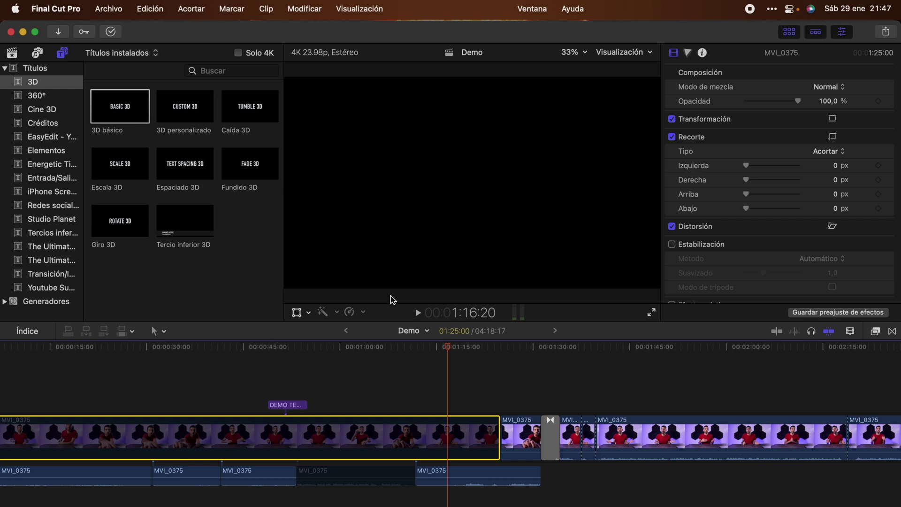
{"action": "left_click", "coordinate": [342, 471]}
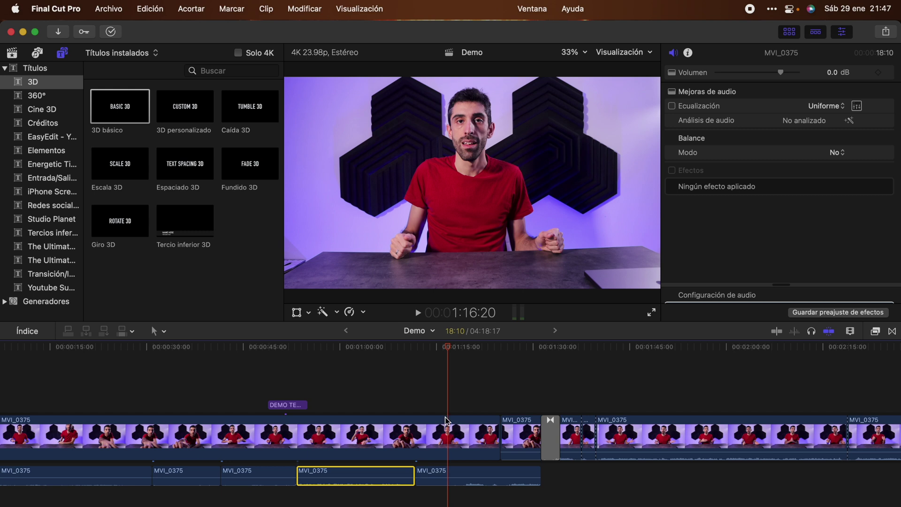
Raise the volume of the fourth detached audio piece to 5.0 dB
{"action": "left_click", "coordinate": [365, 407]}
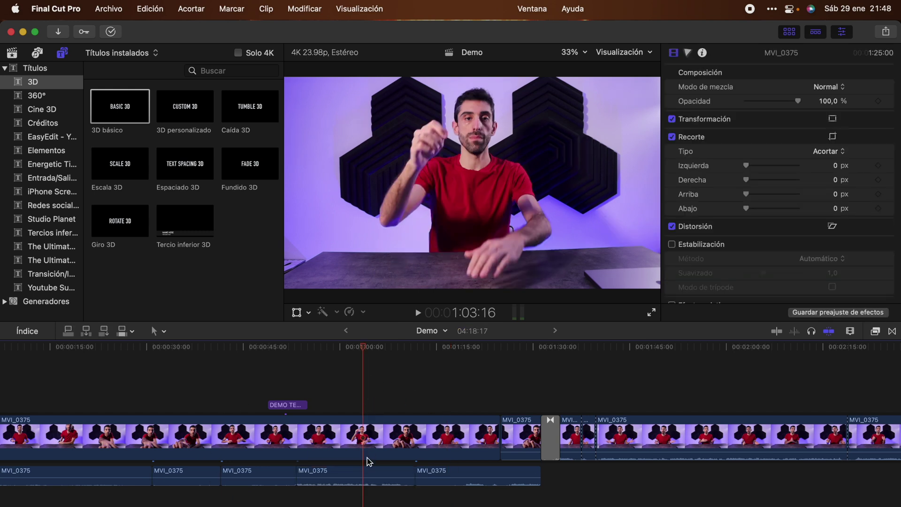
{"action": "left_click", "coordinate": [365, 475]}
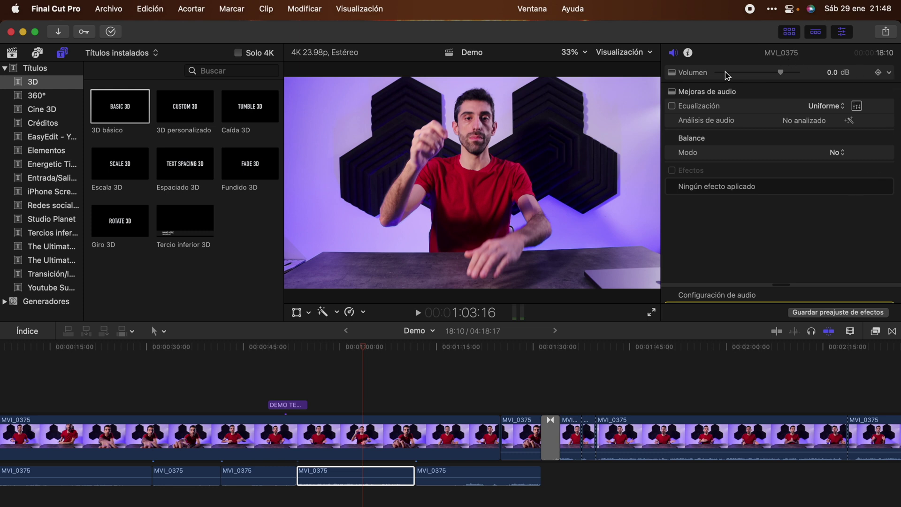
{"action": "mouse_move", "coordinate": [782, 73]}
{"action": "left_mouse_down"}
{"action": "mouse_move", "coordinate": [772, 76]}
{"action": "mouse_move", "coordinate": [784, 77]}
{"action": "left_mouse_up"}
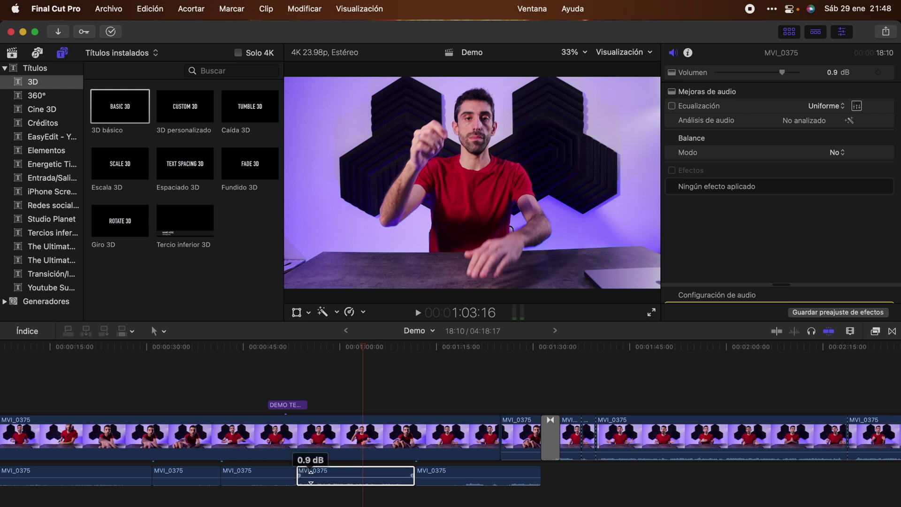
{"action": "mouse_move", "coordinate": [369, 477]}
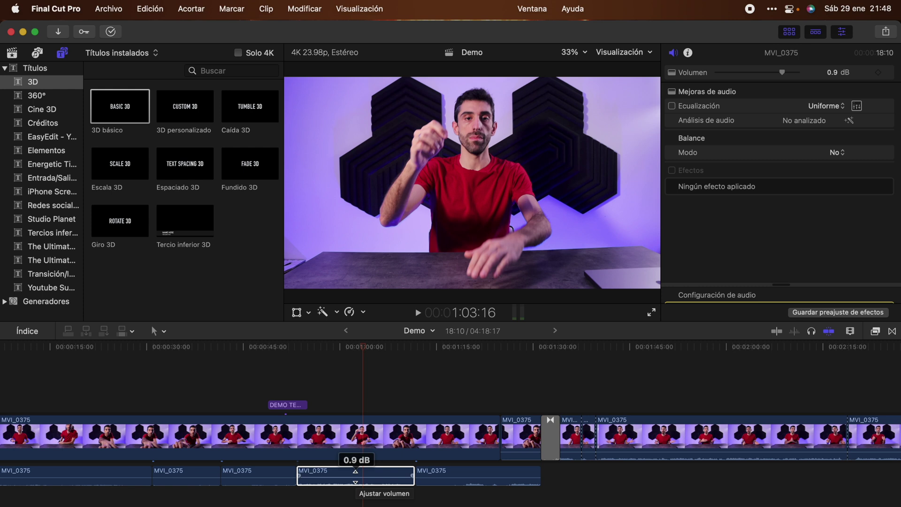
{"action": "left_click_drag", "start_coordinate": [355, 477], "coordinate": [356, 475]}
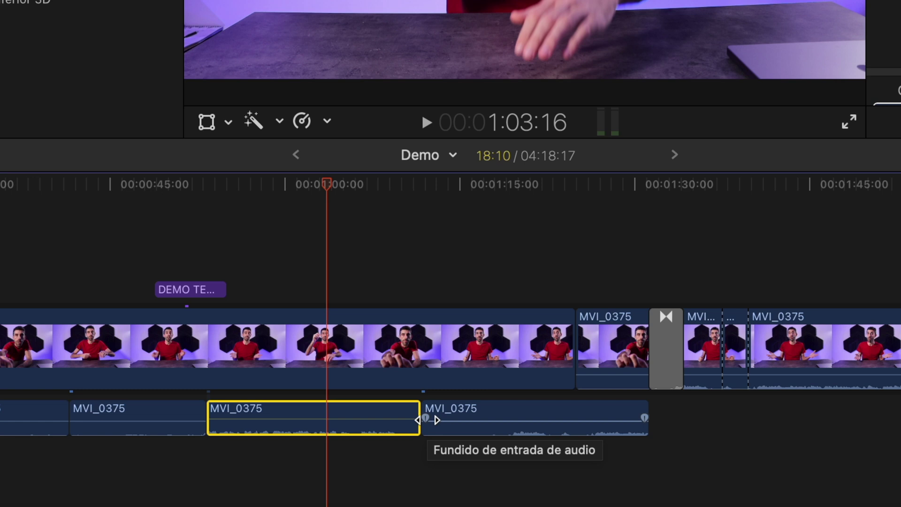
Add a short fade-in and a longer fade-out to the last detached audio piece, and an audio fade-in to the long segment after the transition
{"action": "mouse_move", "coordinate": [427, 420]}
{"action": "left_mouse_down"}
{"action": "mouse_move", "coordinate": [641, 417]}
{"action": "mouse_move", "coordinate": [440, 418]}
{"action": "left_mouse_up"}
{"action": "left_click_drag", "start_coordinate": [437, 419], "coordinate": [436, 417]}
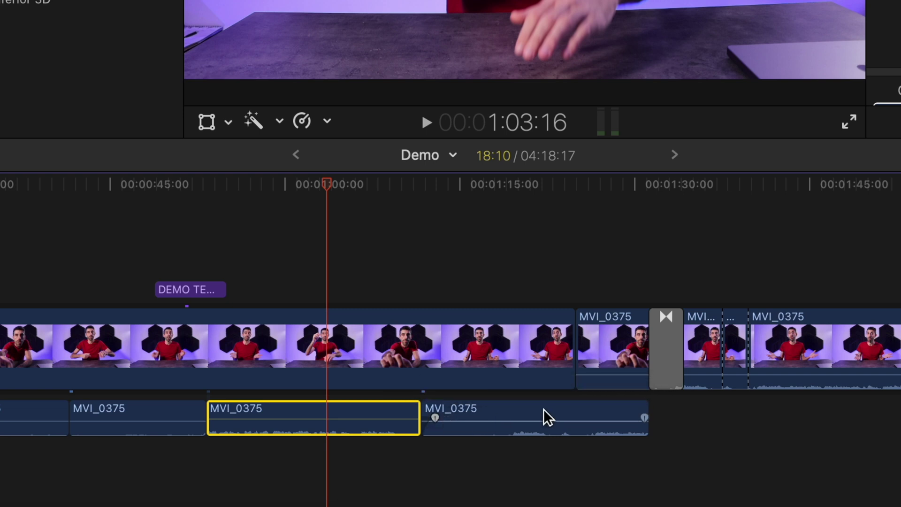
{"action": "left_click_drag", "start_coordinate": [641, 418], "coordinate": [599, 418]}
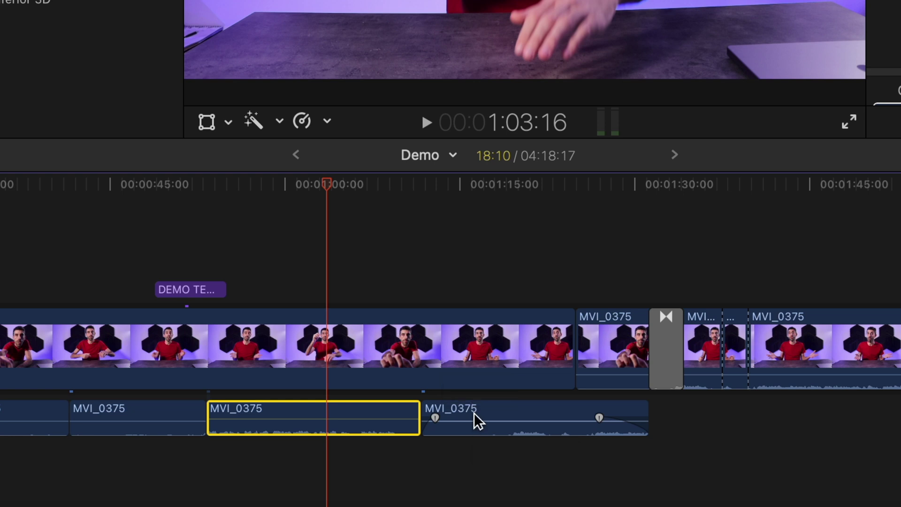
{"action": "scroll", "coordinate": [492, 396], "scroll_direction": "right", "scroll_amount": 10}
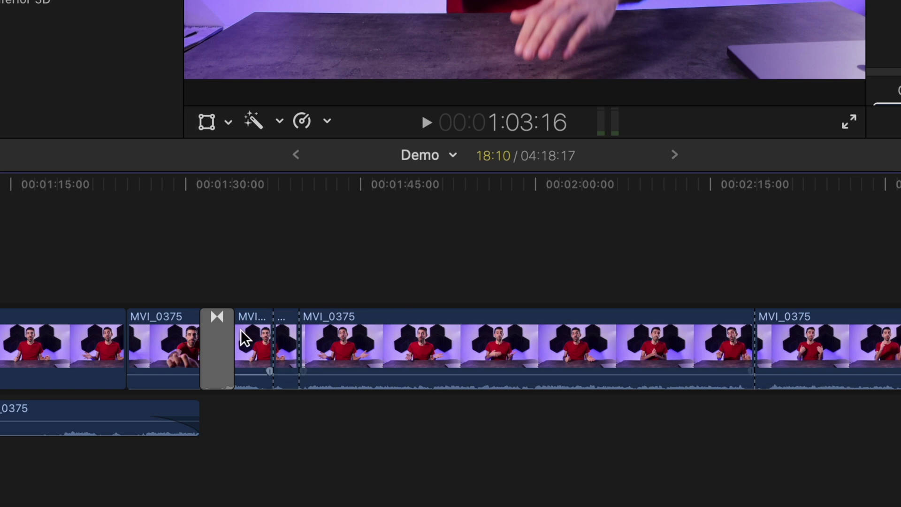
{"action": "left_click_drag", "start_coordinate": [306, 374], "coordinate": [426, 375]}
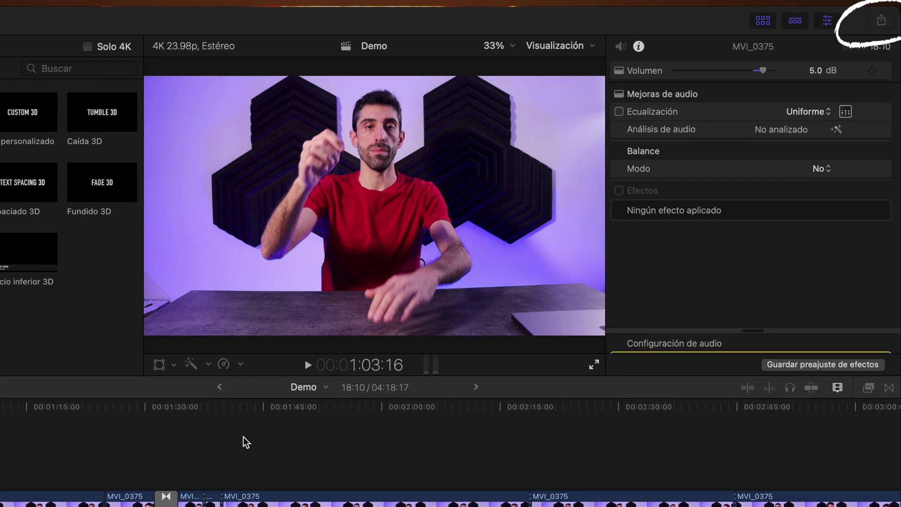
Open the default file export for the Demo project and review its information, settings and roles
{"action": "left_click", "coordinate": [881, 21]}
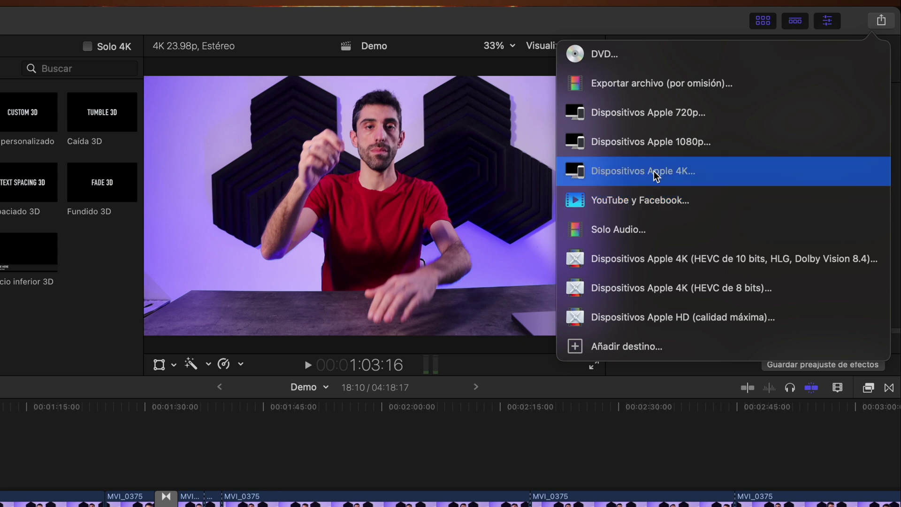
{"action": "left_click", "coordinate": [735, 93]}
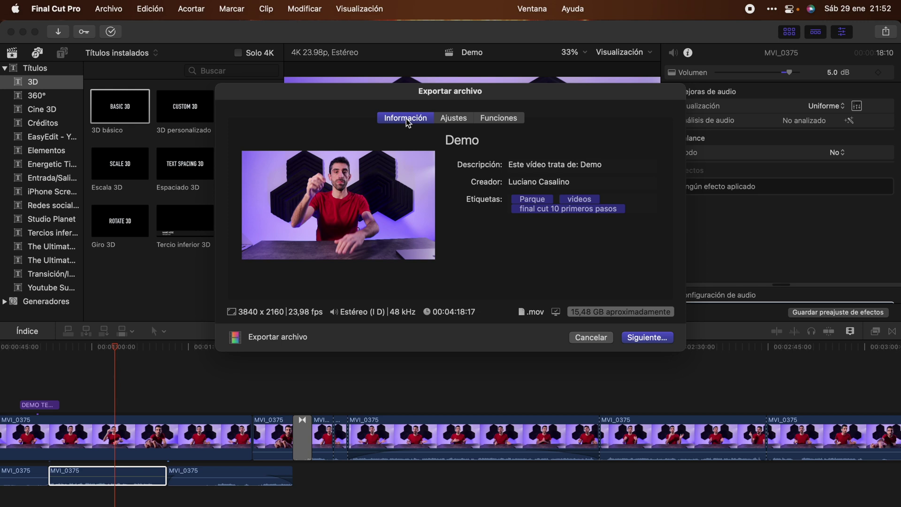
{"action": "left_click", "coordinate": [449, 118]}
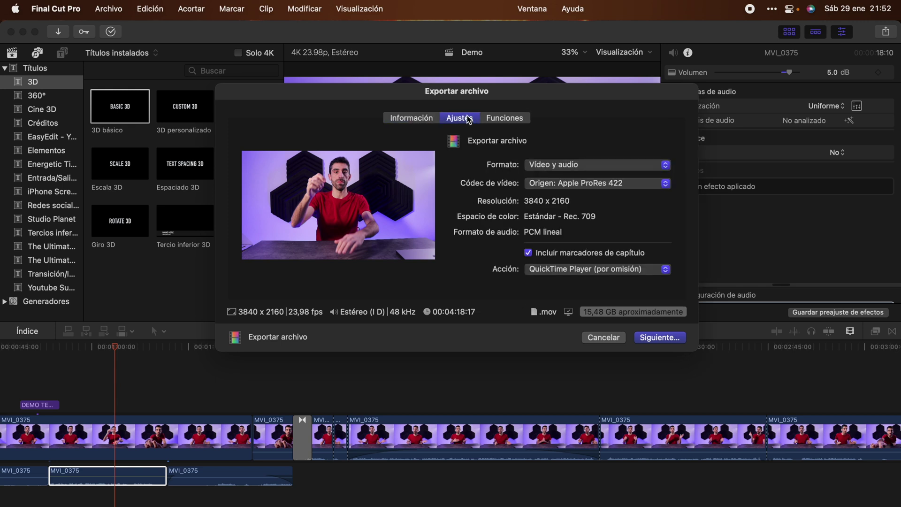
{"action": "left_click", "coordinate": [503, 120]}
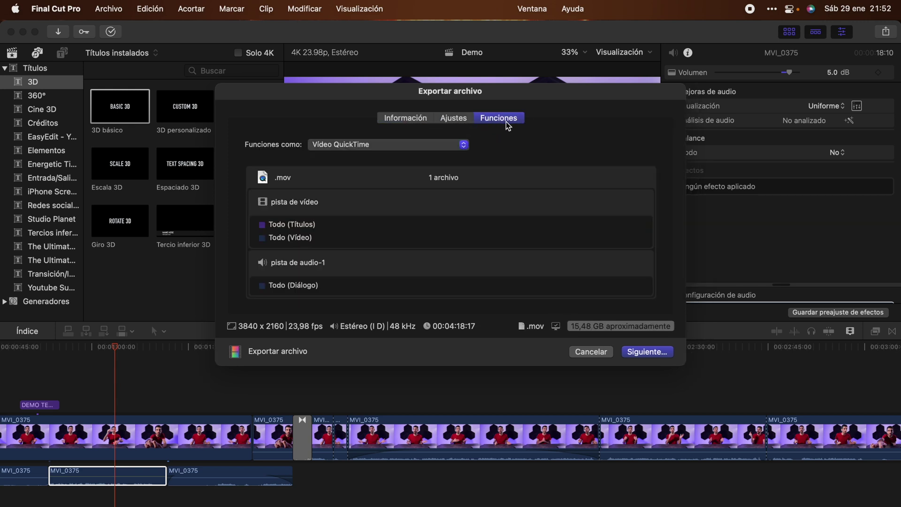
{"action": "left_click", "coordinate": [407, 117]}
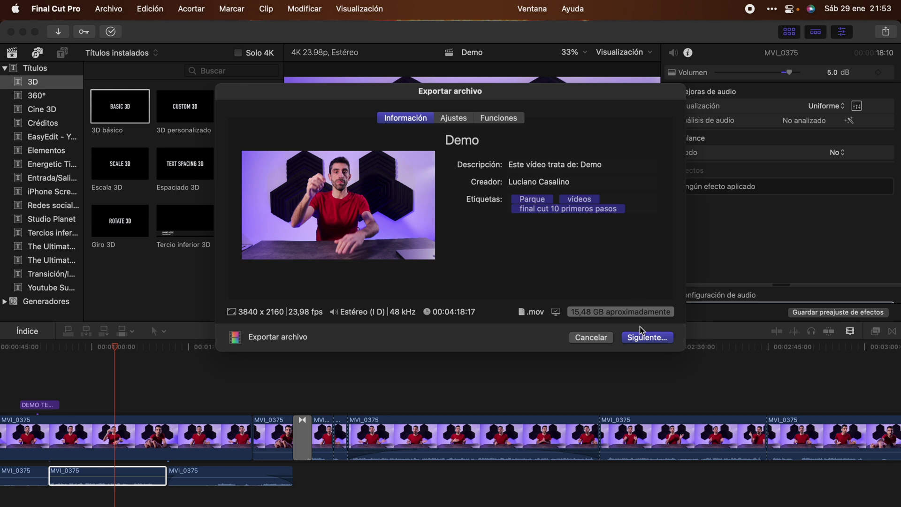
Export the project as Demo Final to the Samsung_T5 drive
{"action": "left_click", "coordinate": [644, 339]}
{"action": "double_click", "coordinate": [473, 191]}
{"action": "left_click", "coordinate": [476, 193]}
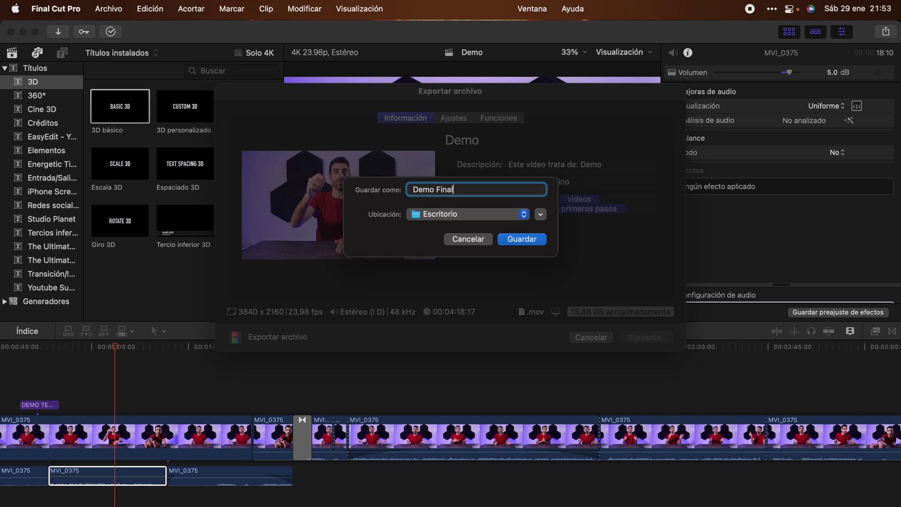
{"action": "left_click", "coordinate": [479, 217]}
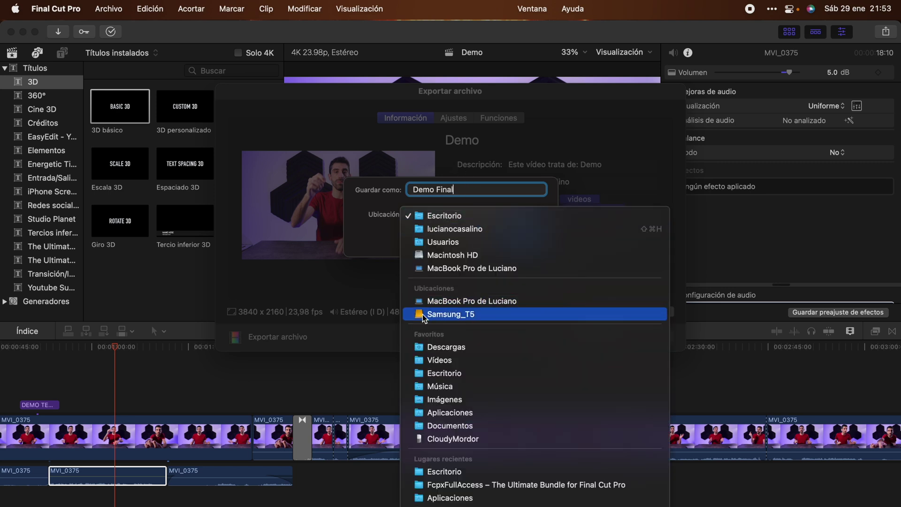
{"action": "left_click", "coordinate": [471, 320]}
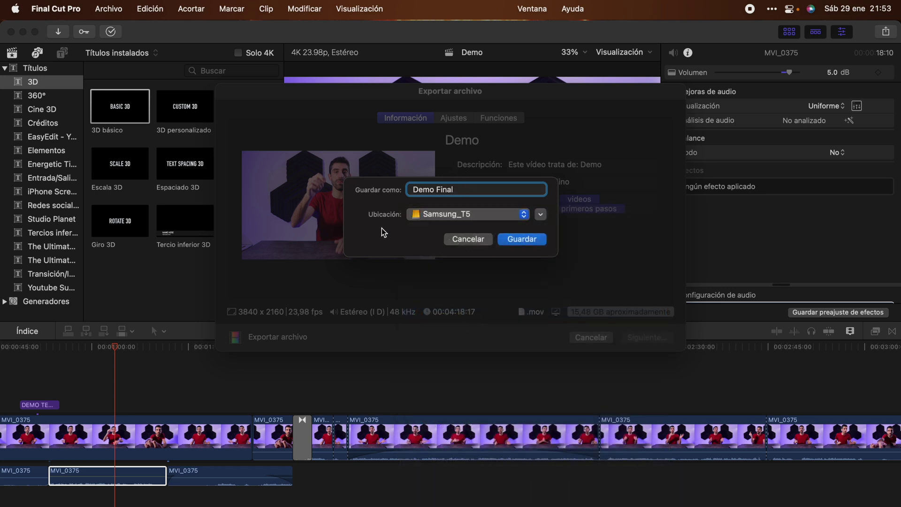
{"action": "left_click", "coordinate": [519, 240]}
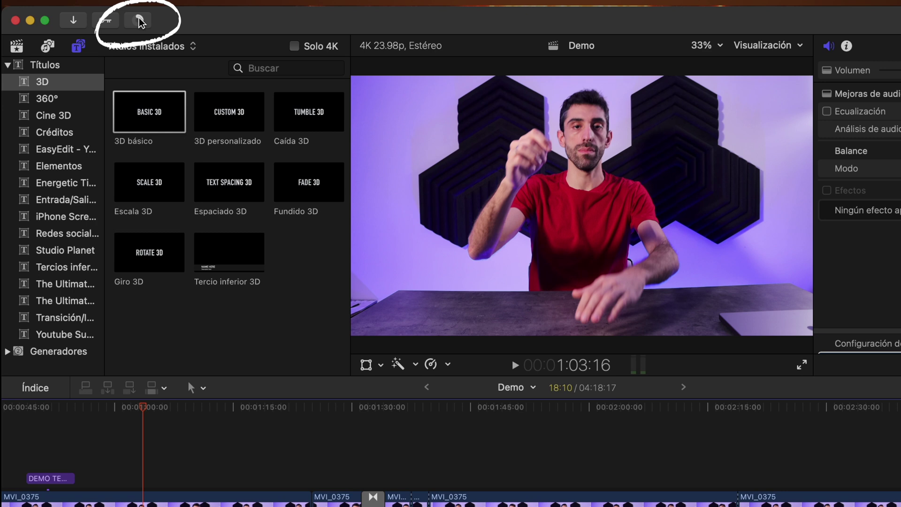
Open the background tasks window to check the export's sharing progress
{"action": "left_click", "coordinate": [139, 21]}
{"action": "left_click_drag", "start_coordinate": [155, 41], "coordinate": [256, 46]}
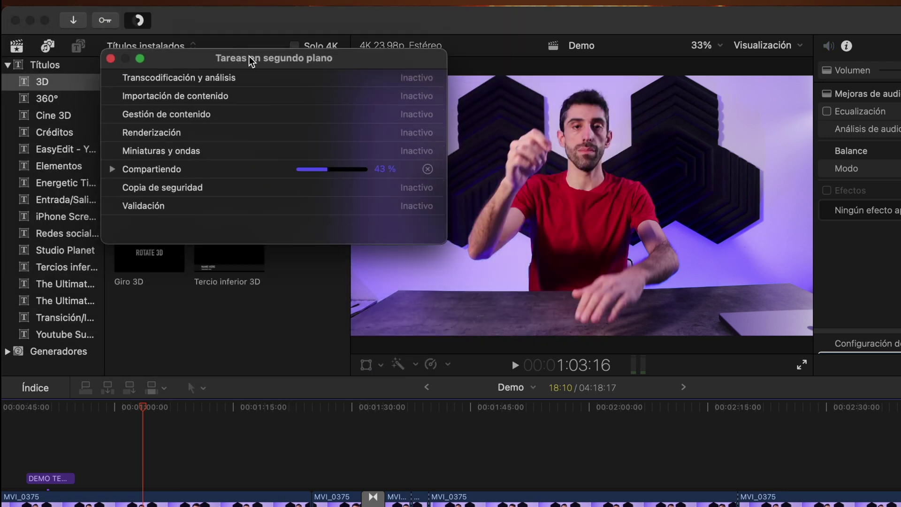